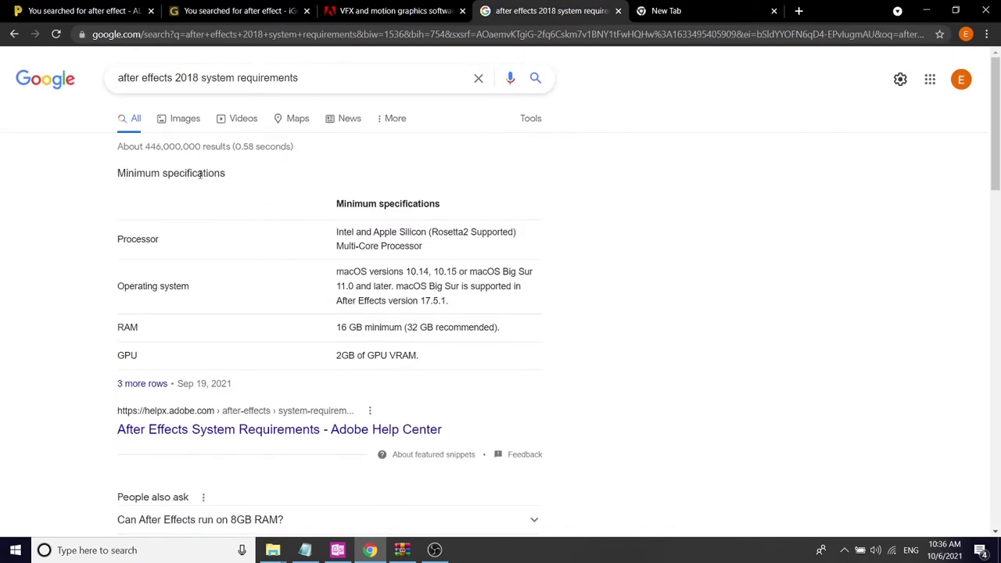
- Examine the minimum specifications table for After Effects, including the processor, operating system, RAM and GPU rows
drag(235, 173, 114, 171)
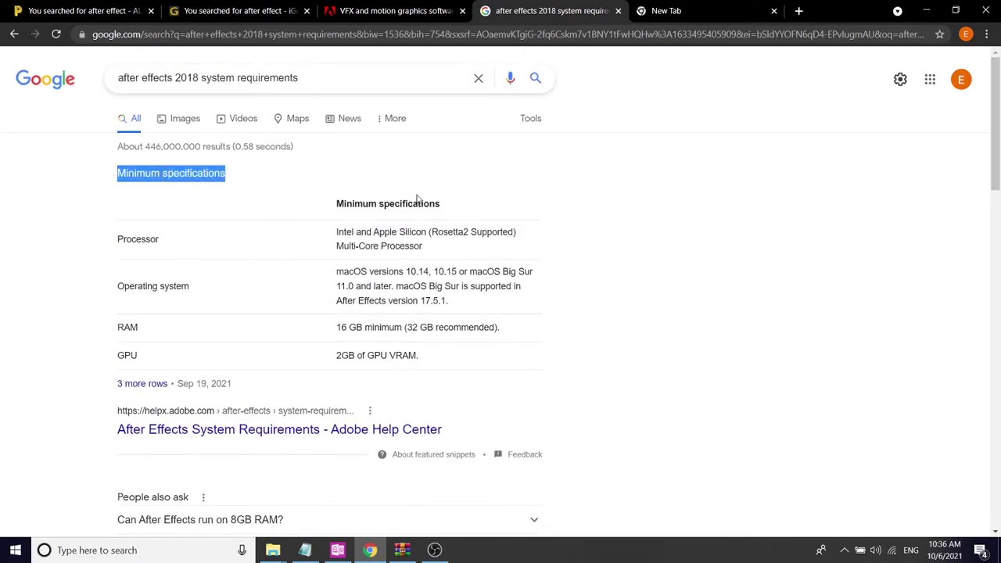
drag(445, 206, 336, 206)
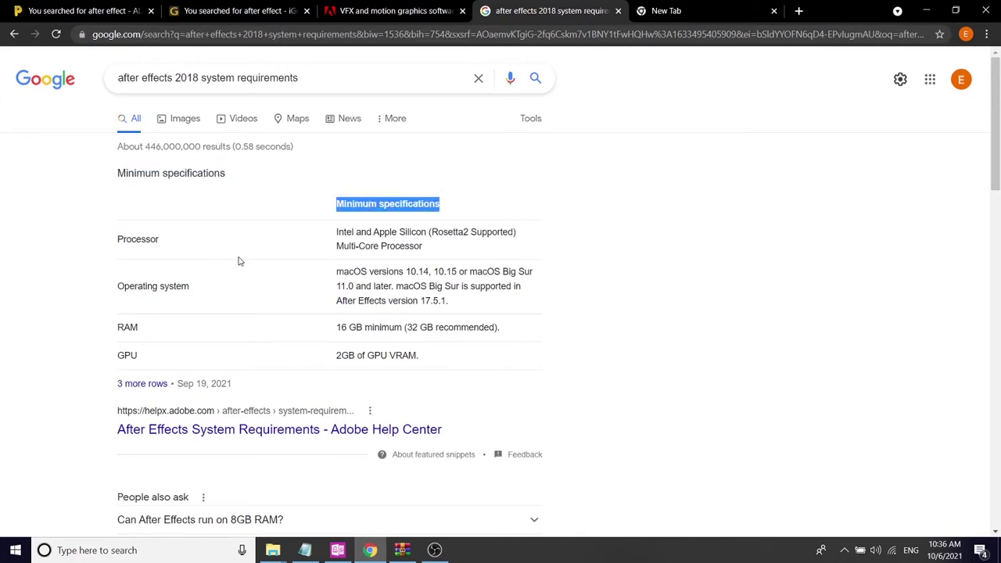
scroll(239, 260, down, 1)
scroll(242, 259, down, 1)
scroll(241, 259, up, 1)
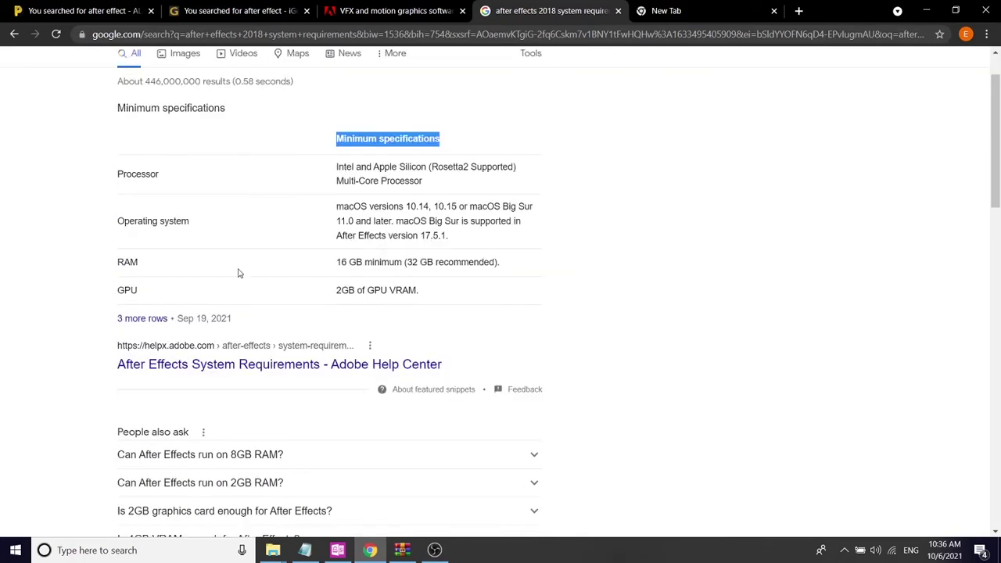
drag(423, 291, 347, 290)
double_click(346, 291)
scroll(245, 279, up, 1)
click(178, 188)
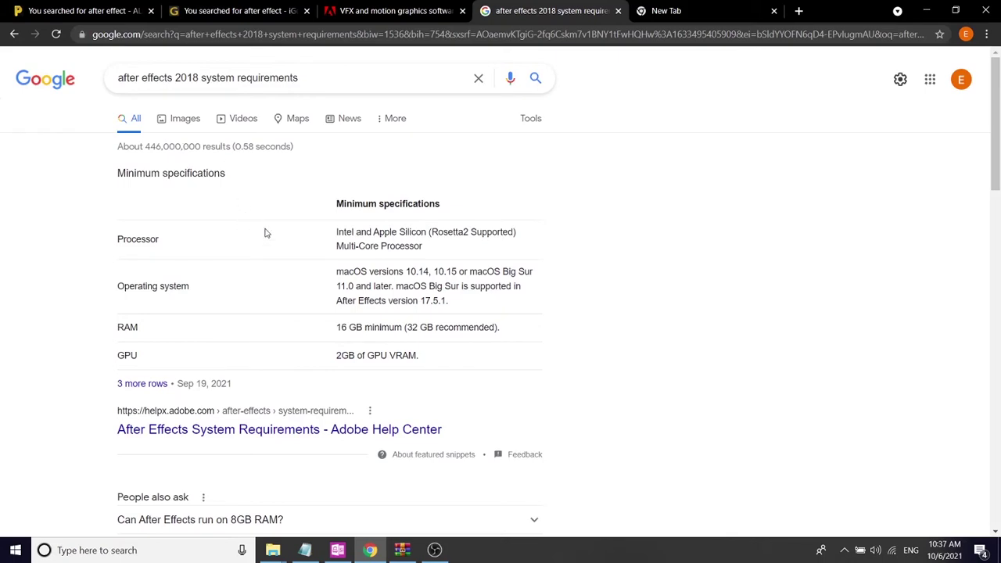
- Rerun the search for after effects 2018 system requirements and read the answer to "Can After Effects run on 8GB RAM?"
click(535, 78)
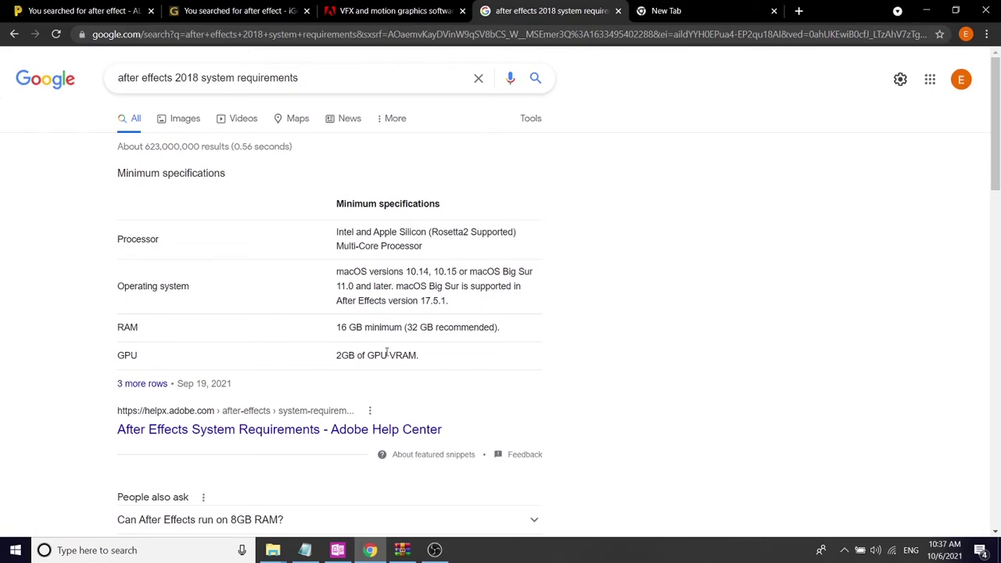
scroll(440, 282, down, 2)
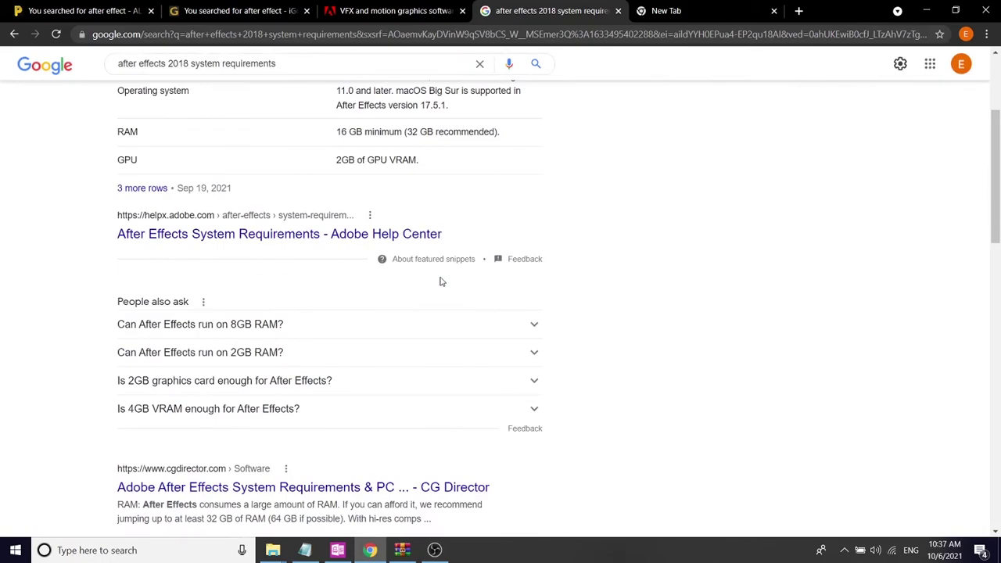
click(271, 325)
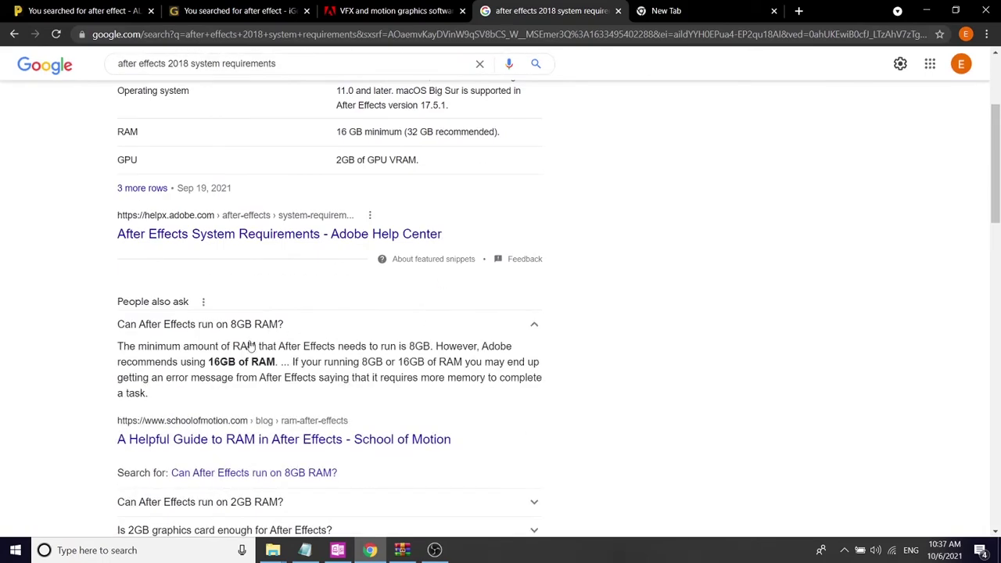
scroll(400, 287, up, 2)
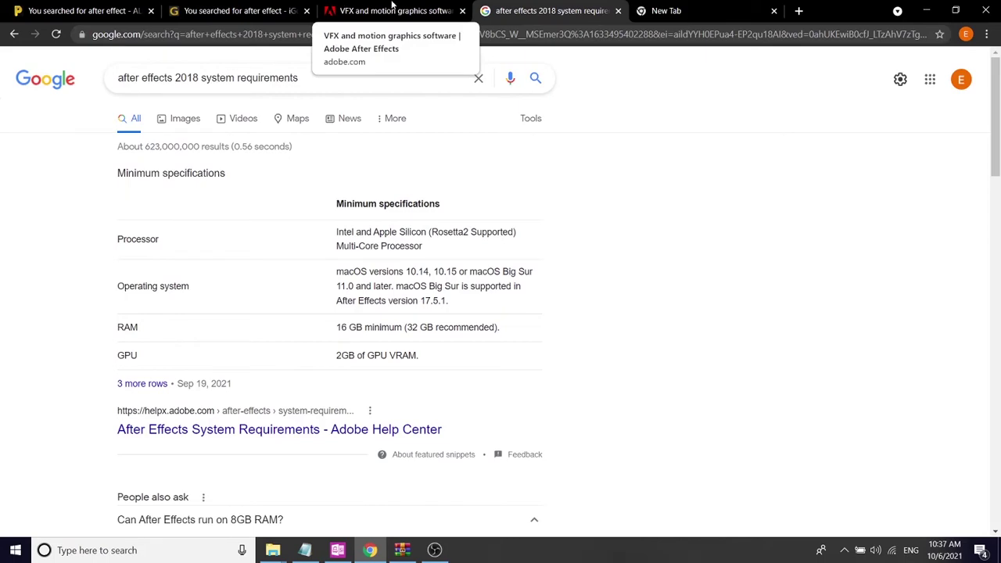
- Look over the open Adobe After Effects product page and the iGet Into PC and ALL PC World search results
click(393, 7)
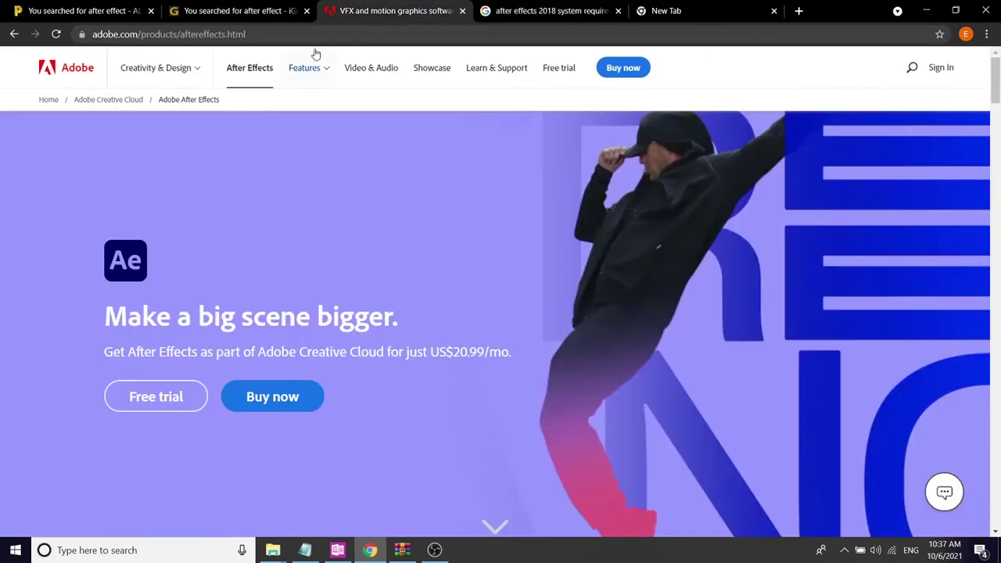
click(251, 14)
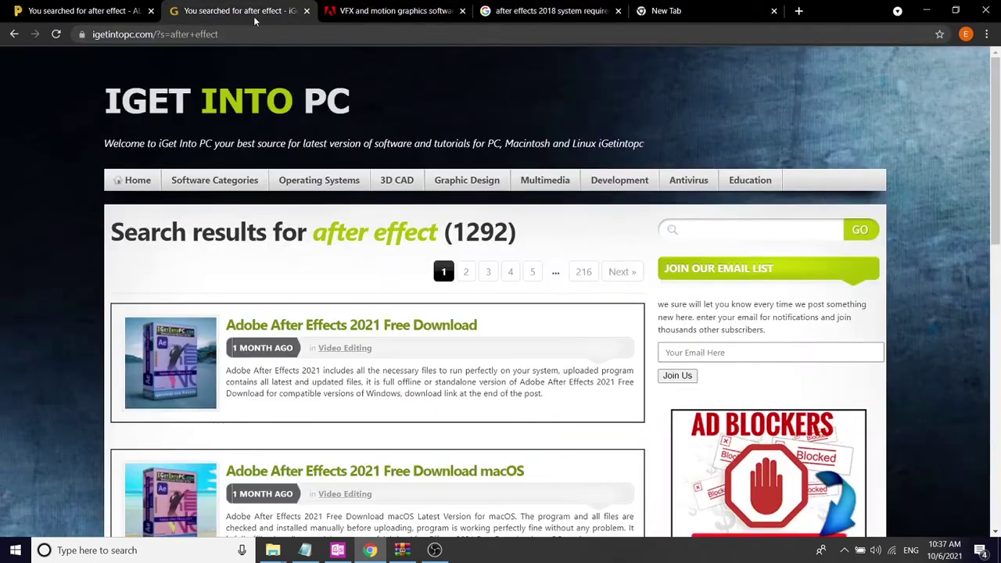
click(100, 10)
scroll(264, 182, up, 3)
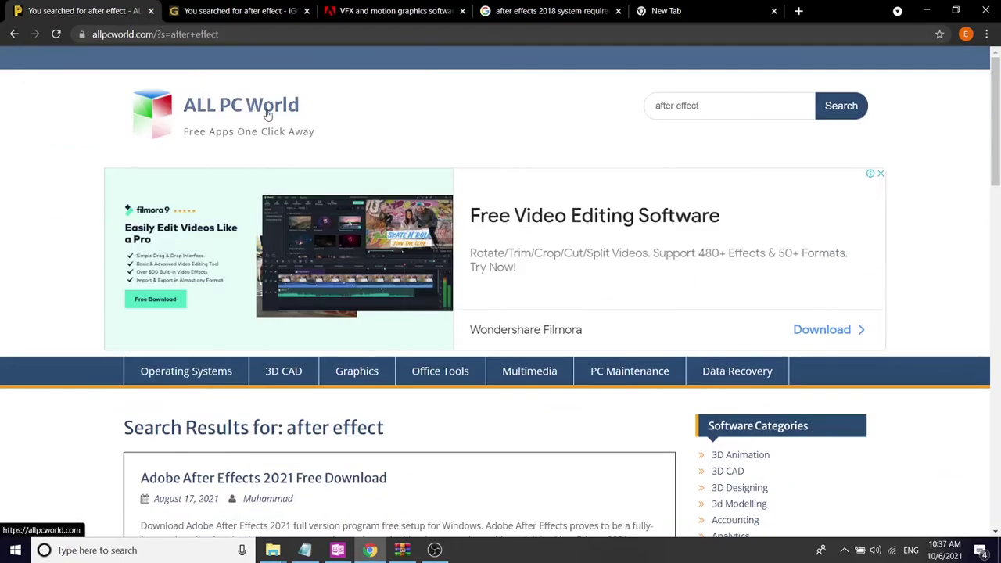
- Examine the after effect search results on iGet Into PC for the available After Effects versions
click(216, 21)
scroll(340, 183, down, 2)
scroll(340, 194, up, 2)
scroll(341, 196, down, 6)
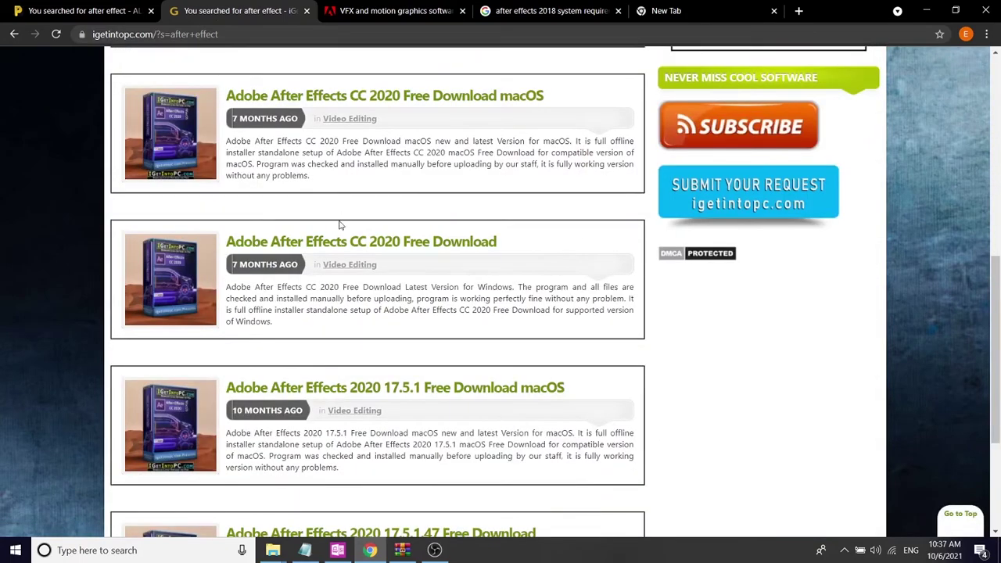
scroll(341, 211, up, 4)
scroll(413, 246, up, 3)
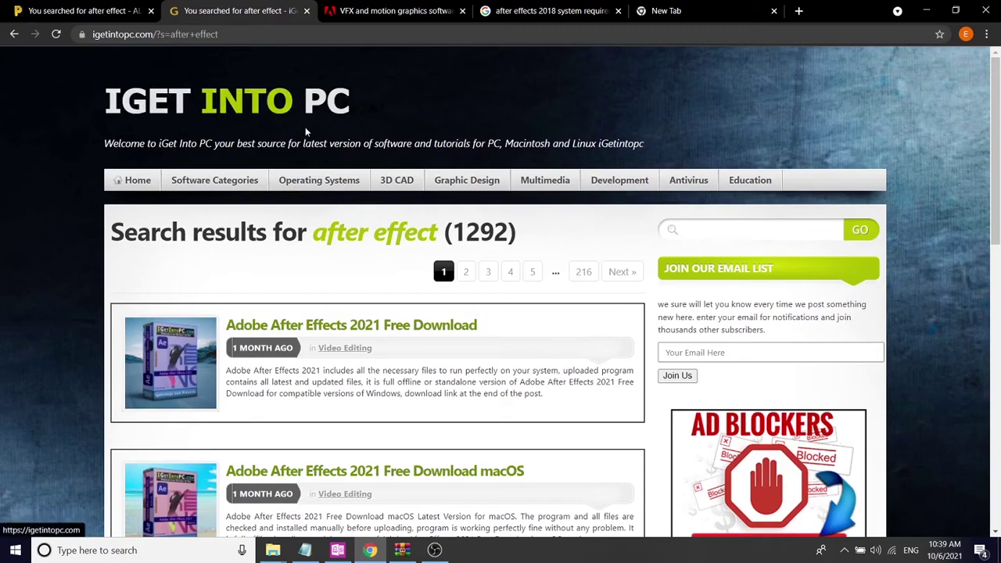
scroll(363, 281, down, 2)
scroll(363, 282, up, 2)
- Open the After Effect 2021 Google Drive folder, view the After effect Downlaod Link.txt file, and close its preview
click(710, 8)
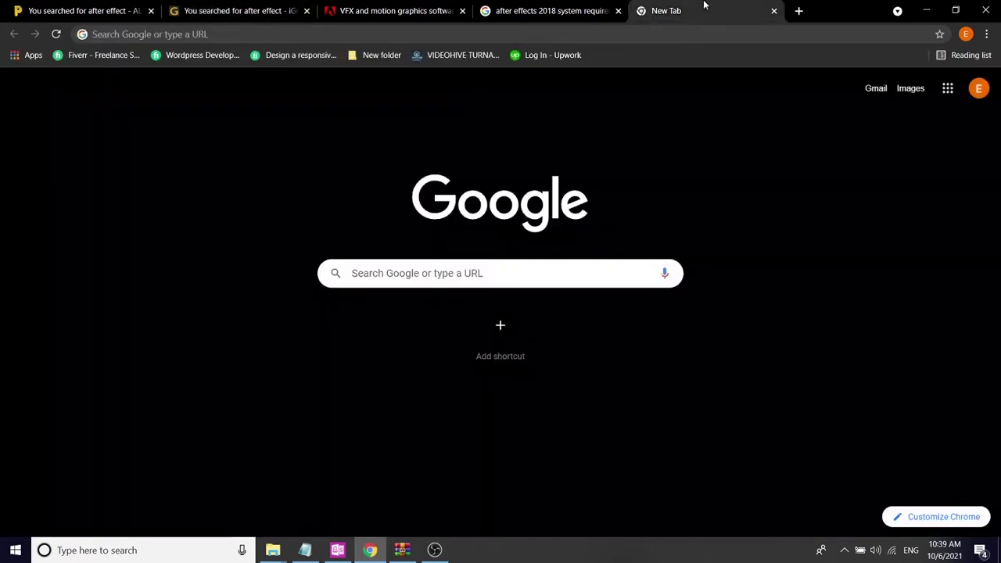
click(678, 32)
text(g)
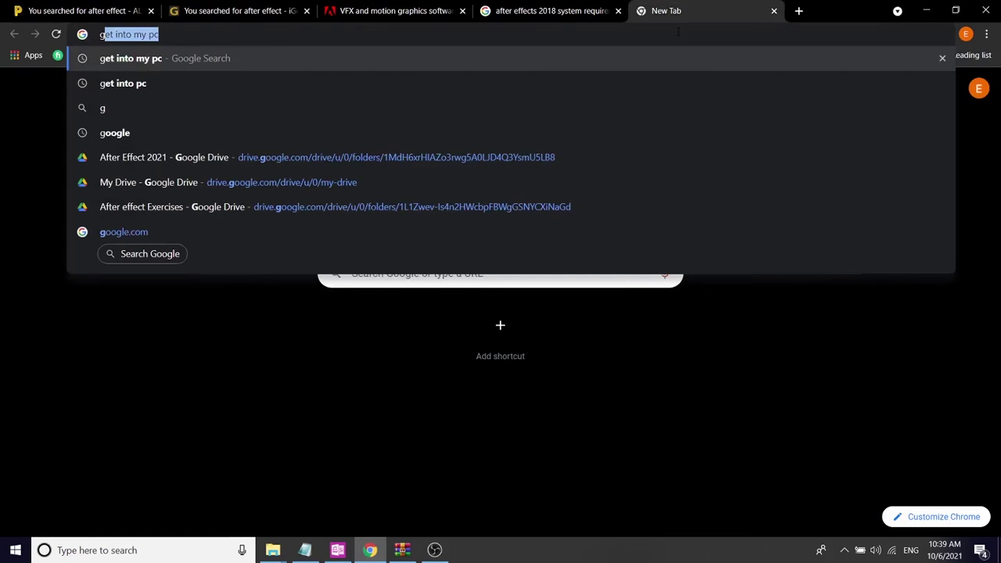
key(Down)
key(Down)
key(Down)
key(Down)
key(Return)
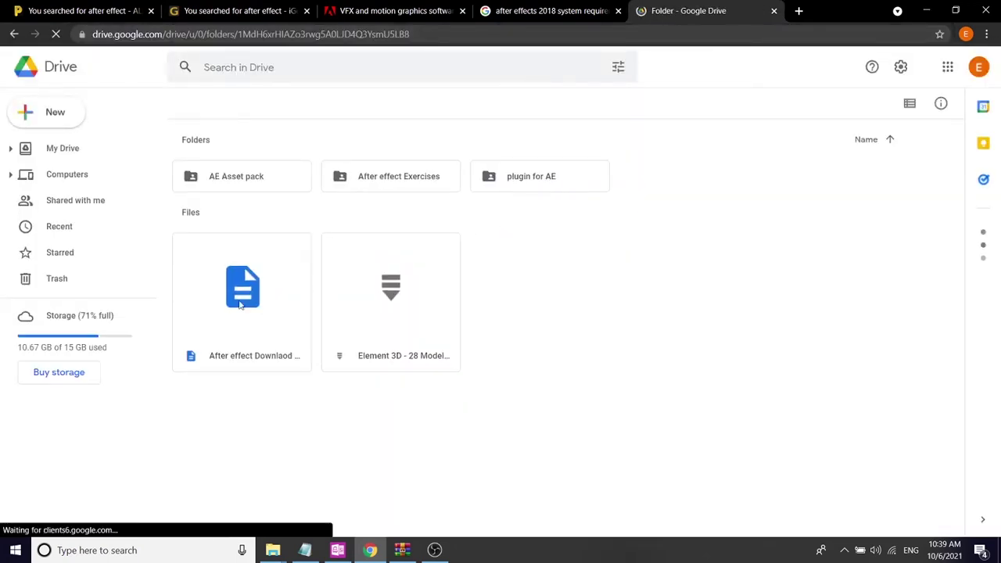
click(240, 307)
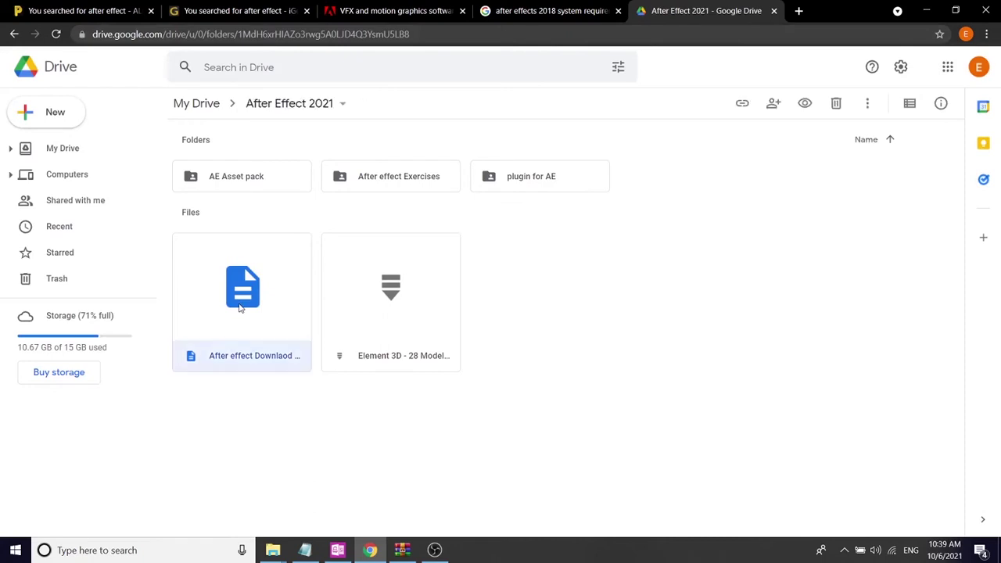
double_click(240, 307)
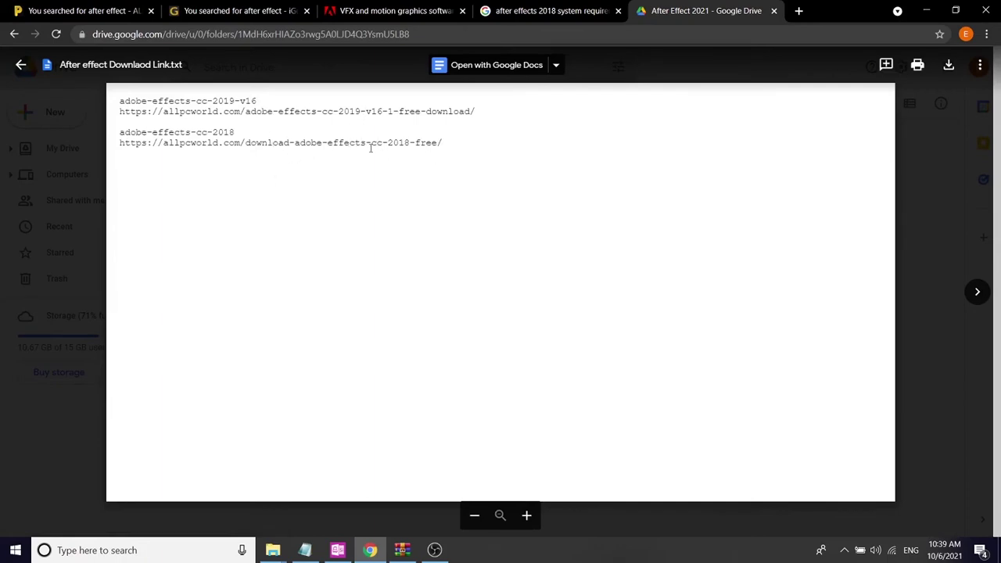
click(931, 172)
- Open the Windows post Adobe After Effects CC 2020 Free Download from the iGet Into PC search results
click(239, 12)
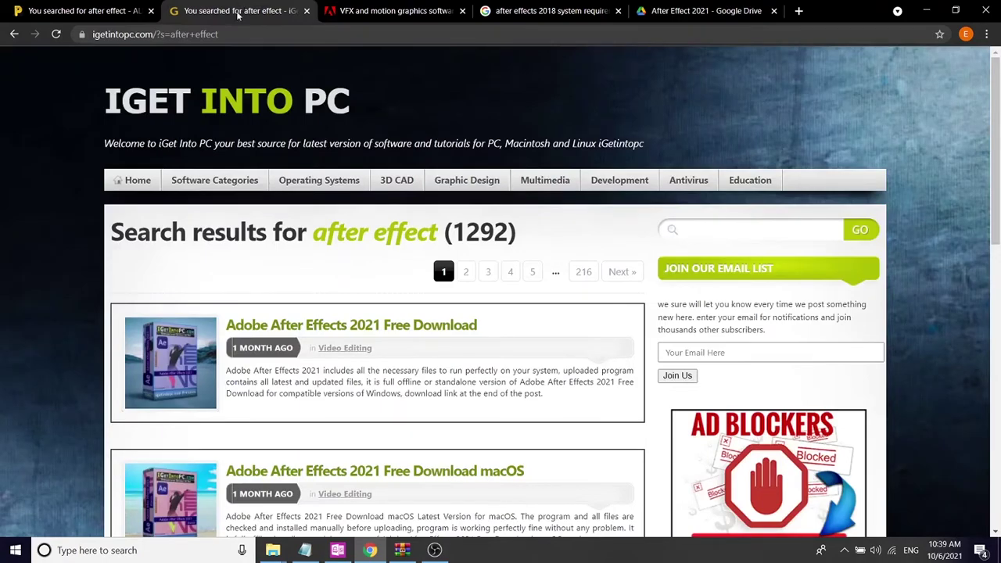
scroll(336, 281, down, 4)
scroll(335, 282, up, 2)
scroll(370, 258, down, 3)
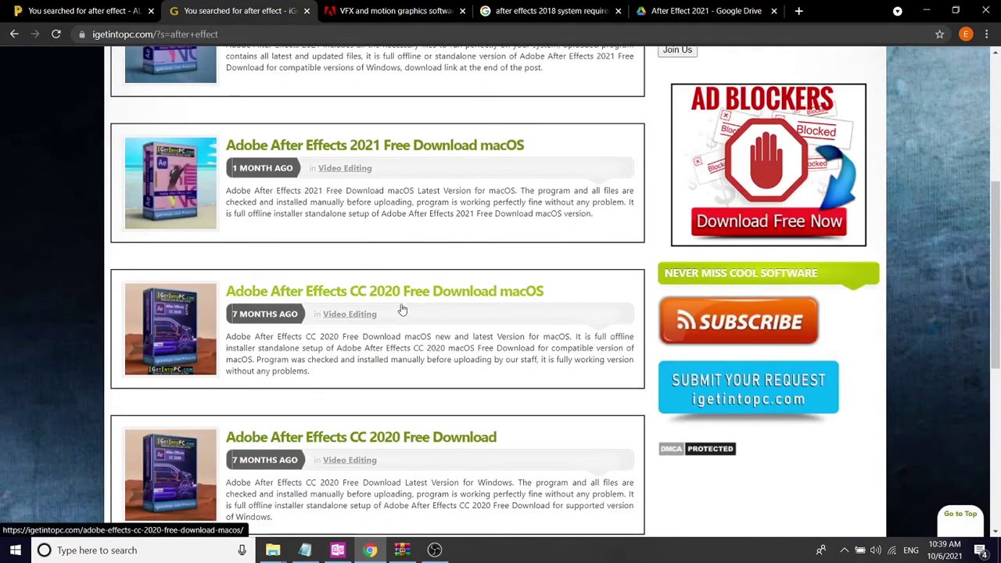
scroll(402, 328, down, 3)
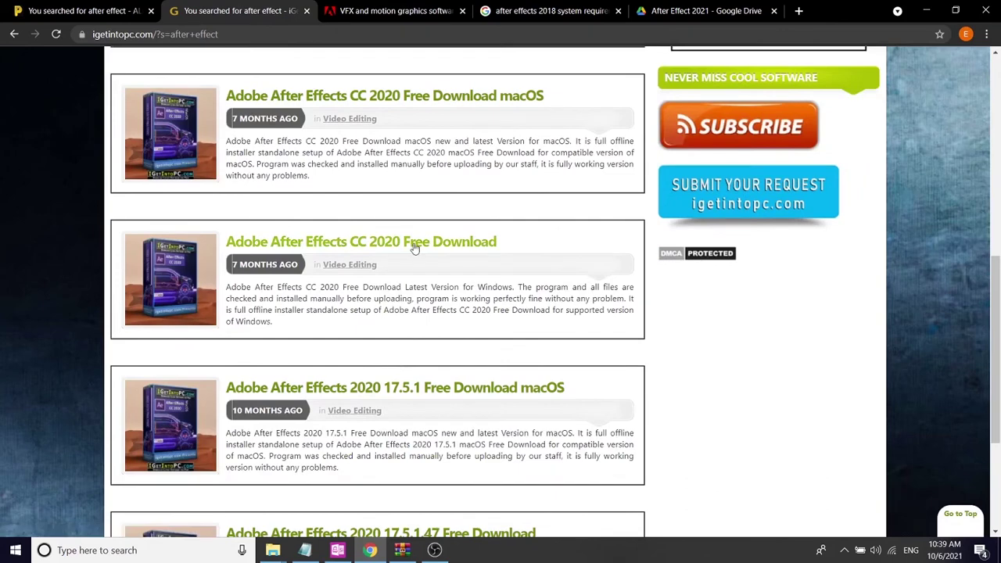
click(415, 247)
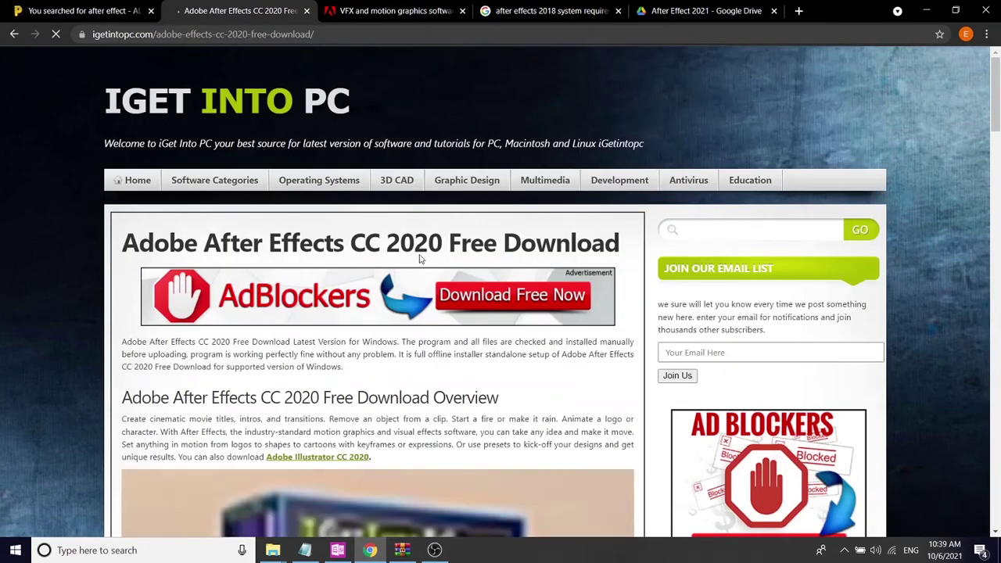
- Follow the download link at the end of the After Effects CC 2020 post and review the waiting page with the archive password note
scroll(420, 259, down, 10)
scroll(418, 258, down, 15)
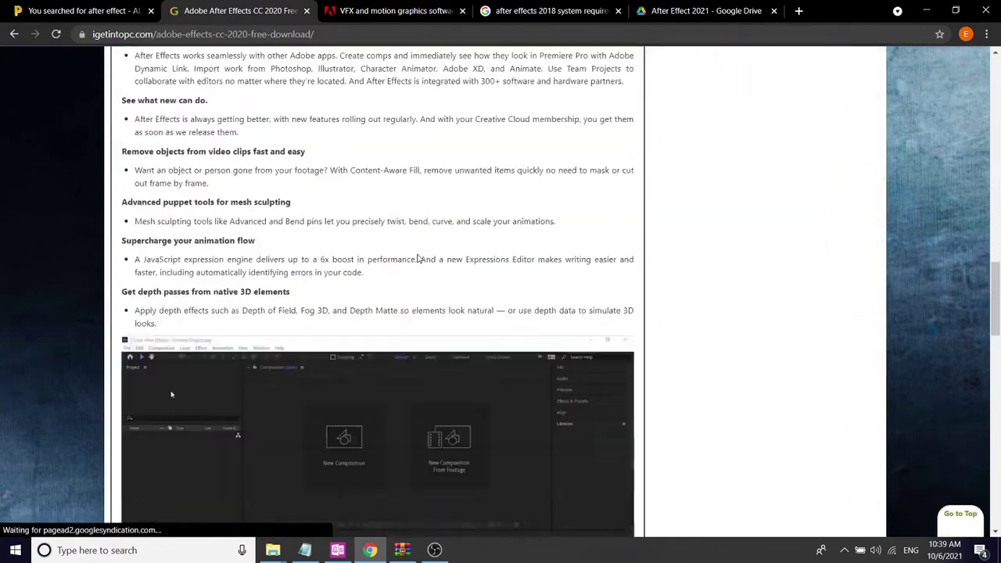
scroll(418, 254, down, 4)
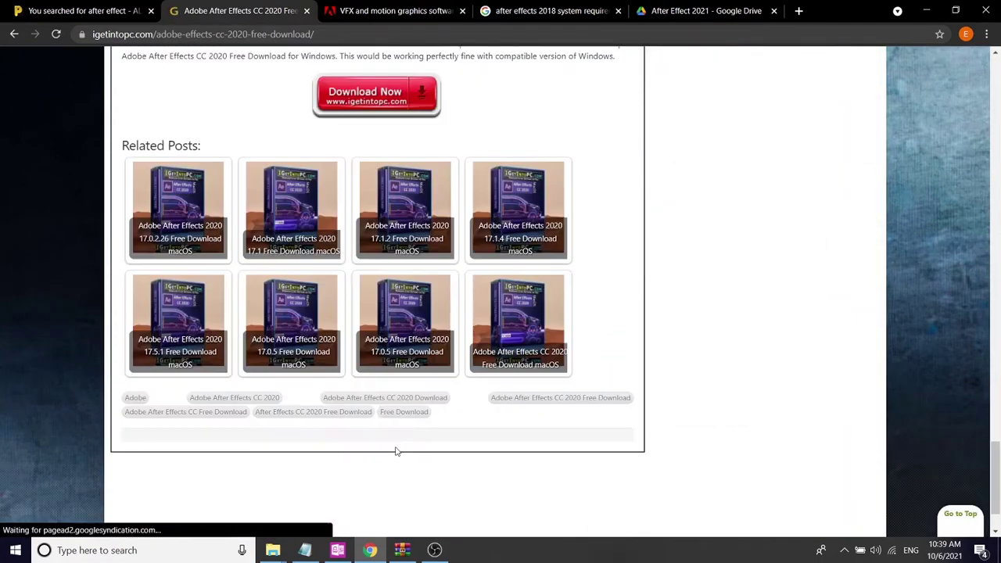
click(373, 109)
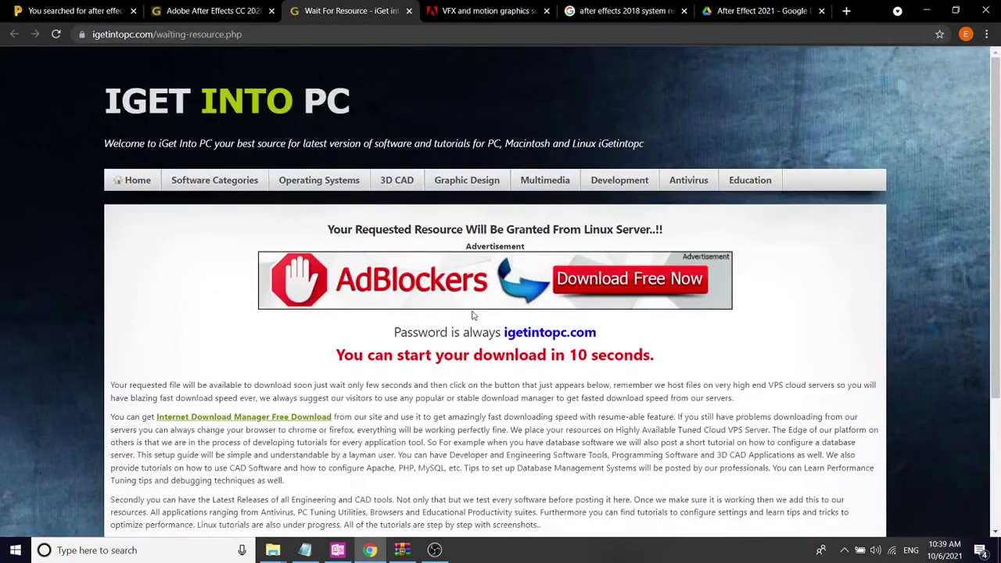
scroll(469, 336, down, 3)
scroll(472, 332, up, 3)
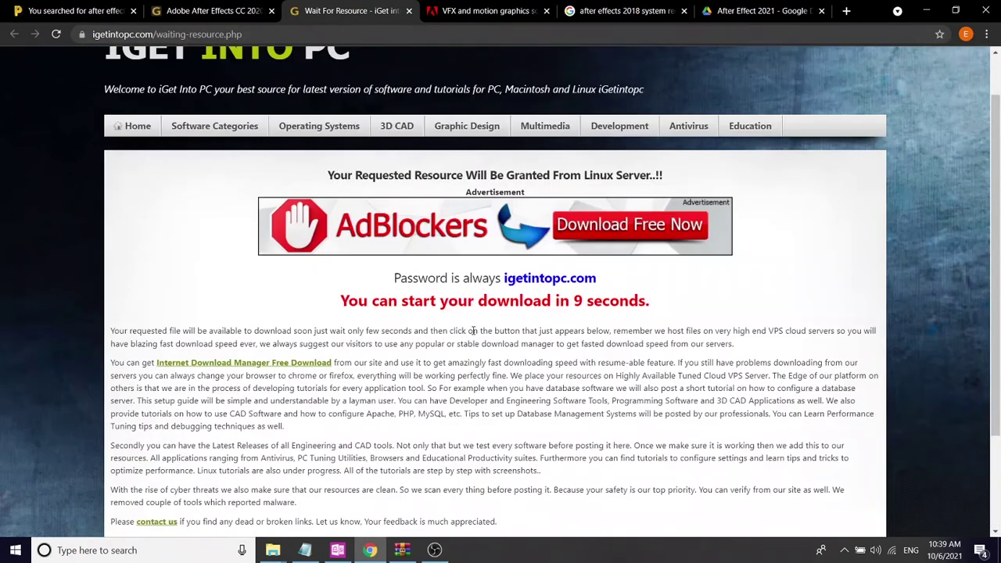
scroll(534, 344, down, 3)
scroll(534, 344, up, 3)
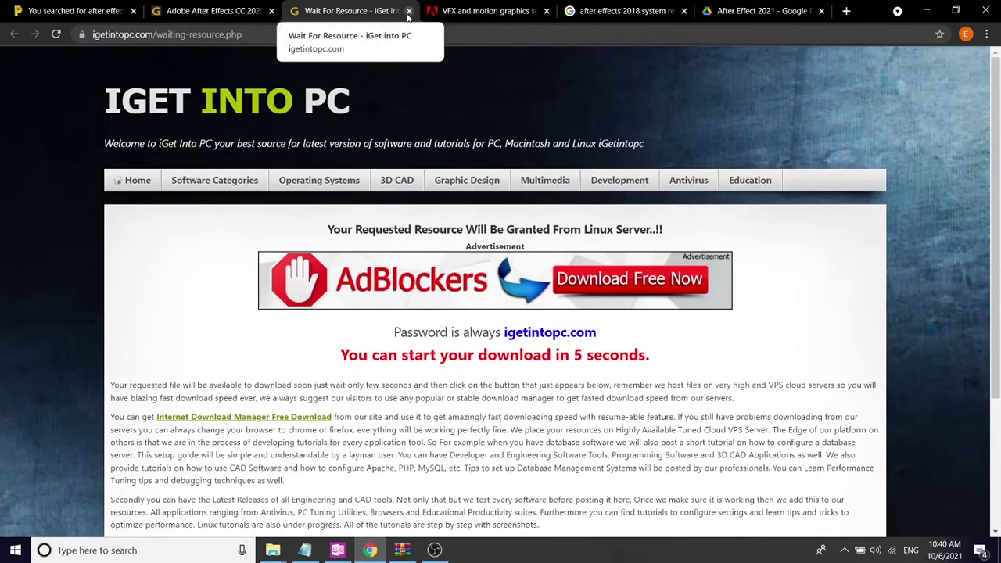
mouse_move(596, 334)
mouse_down()
mouse_move(531, 333)
mouse_move(585, 334)
mouse_up()
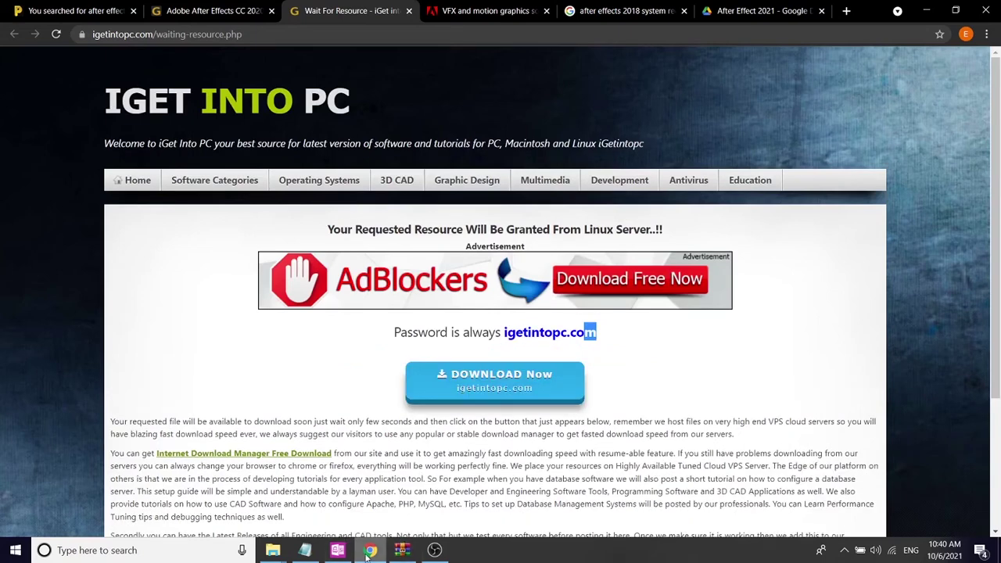
- Switch to the File Explorer window of the after effect folder on Local Disk (E:) and reposition the window lower on the screen
click(273, 551)
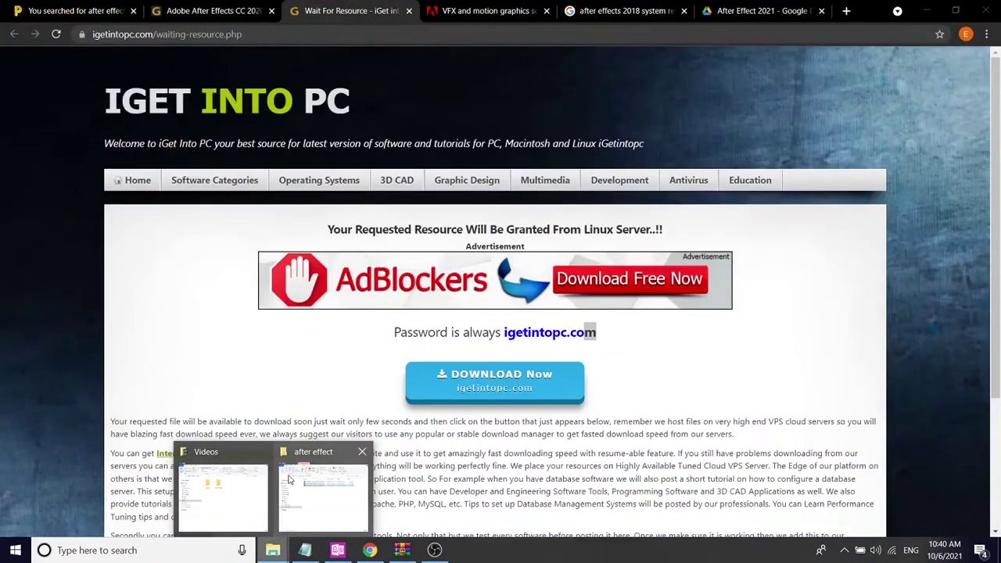
click(315, 467)
click(609, 263)
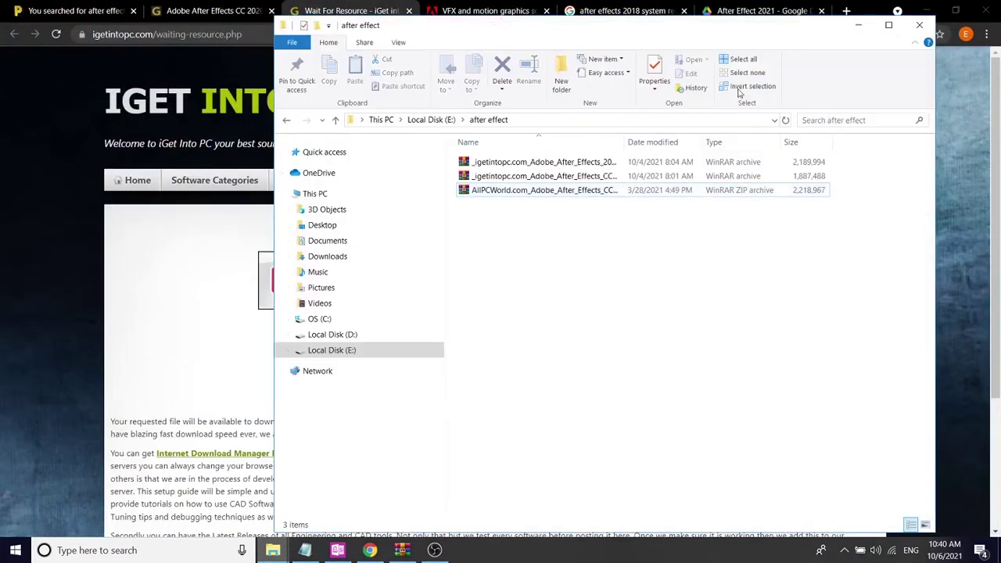
drag(739, 35, 680, 135)
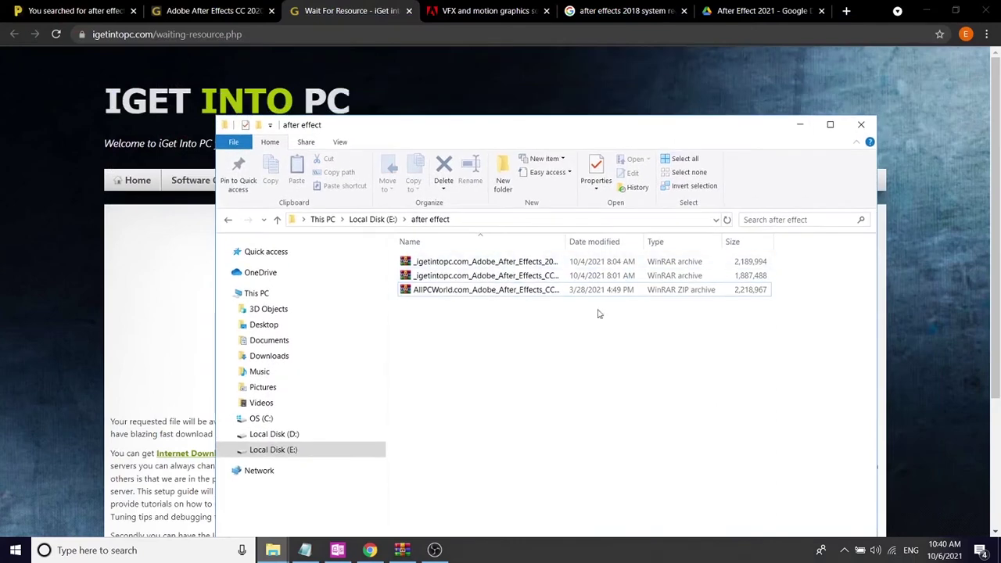
- Close the Wait For Resource page and the Adobe After Effects product page in the browser
click(410, 12)
click(410, 12)
click(410, 12)
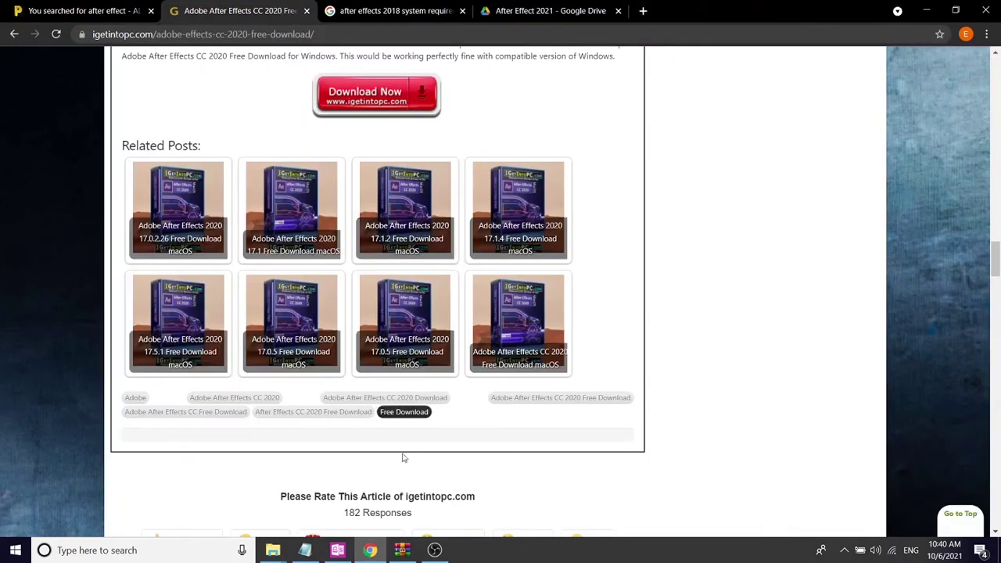
- Return to the after effect folder, widen the Name column to show the file names, and select the AllPCWorld After Effects CC 2019 archive
mouse_move(273, 550)
click(325, 508)
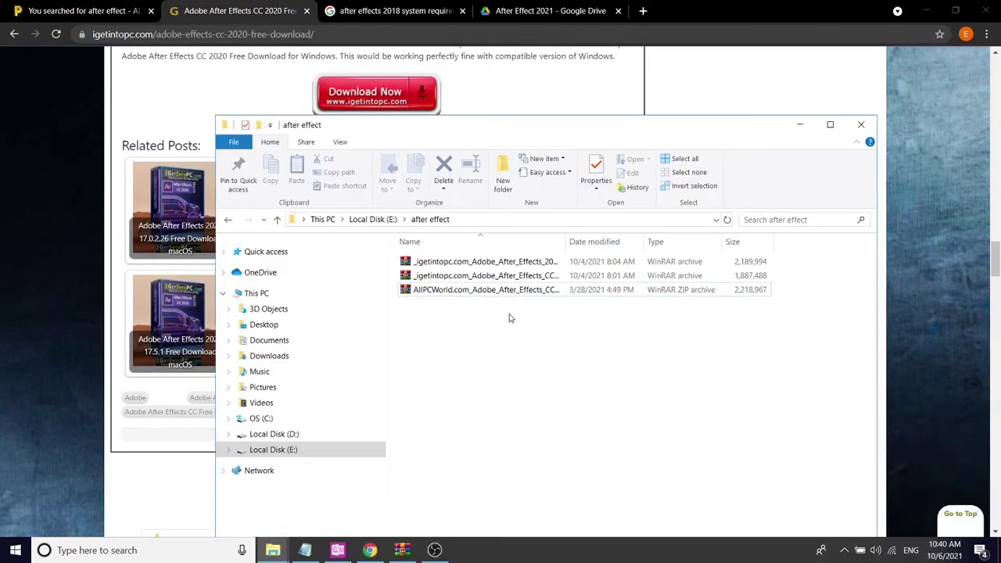
click(539, 263)
drag(563, 241, 638, 241)
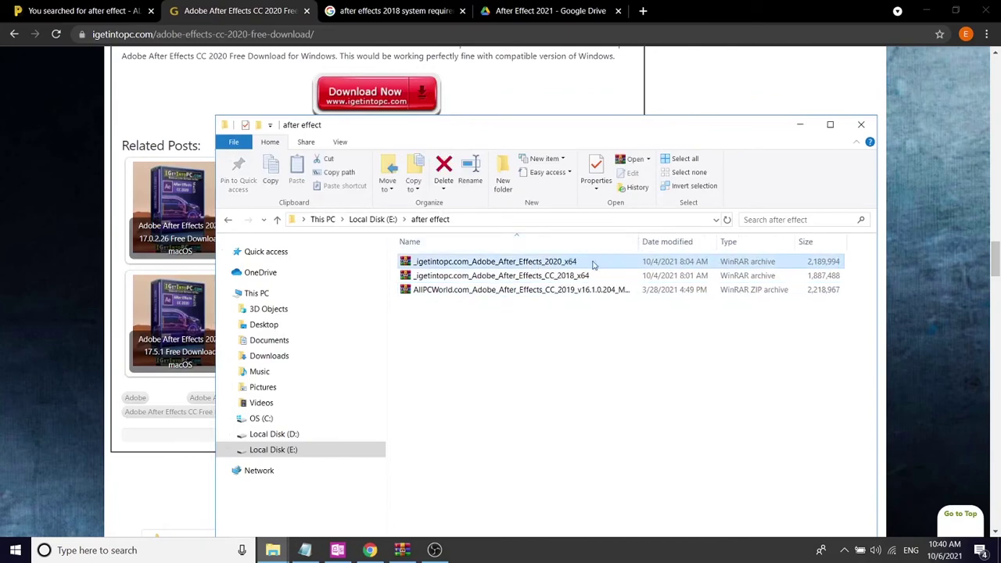
click(558, 293)
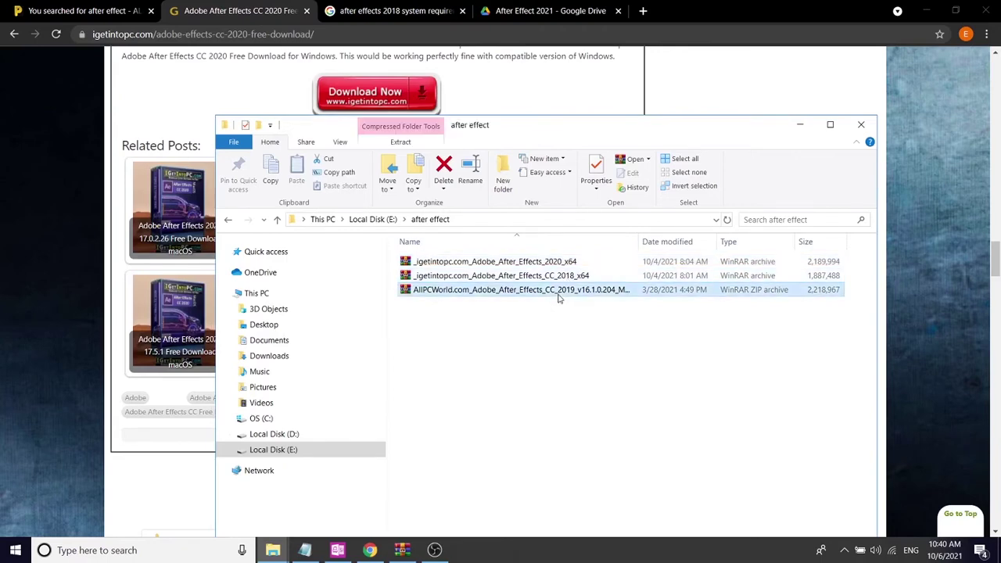
- Open the _igetintopc.com_Adobe_After_Effects_2020_x64 archive and move its password prompt aside
drag(547, 362, 506, 261)
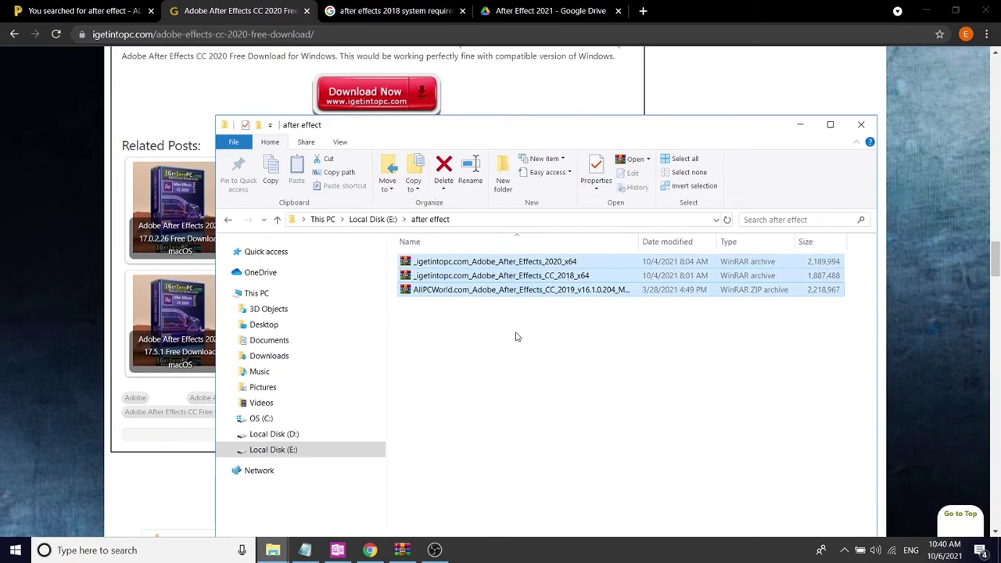
click(525, 344)
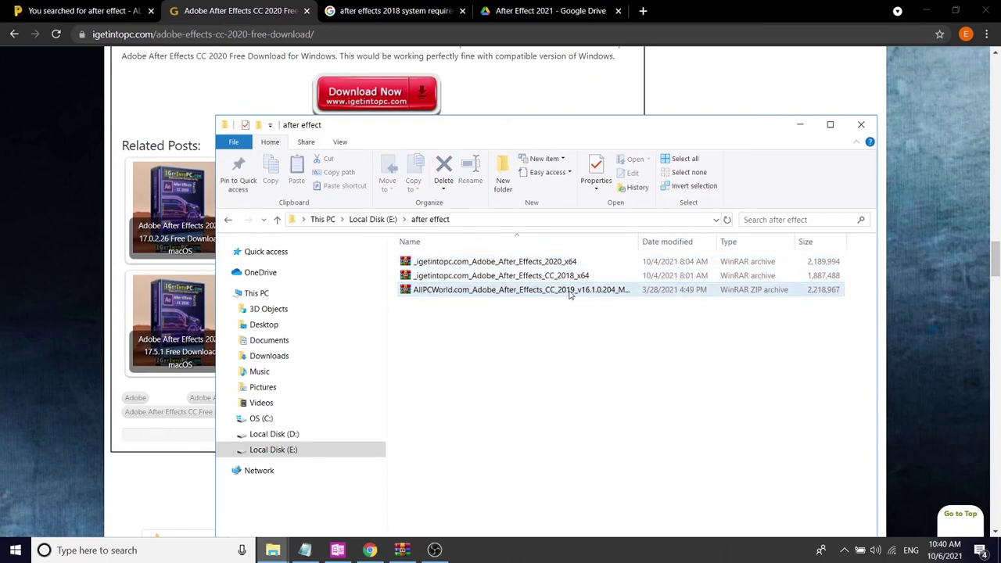
double_click(534, 263)
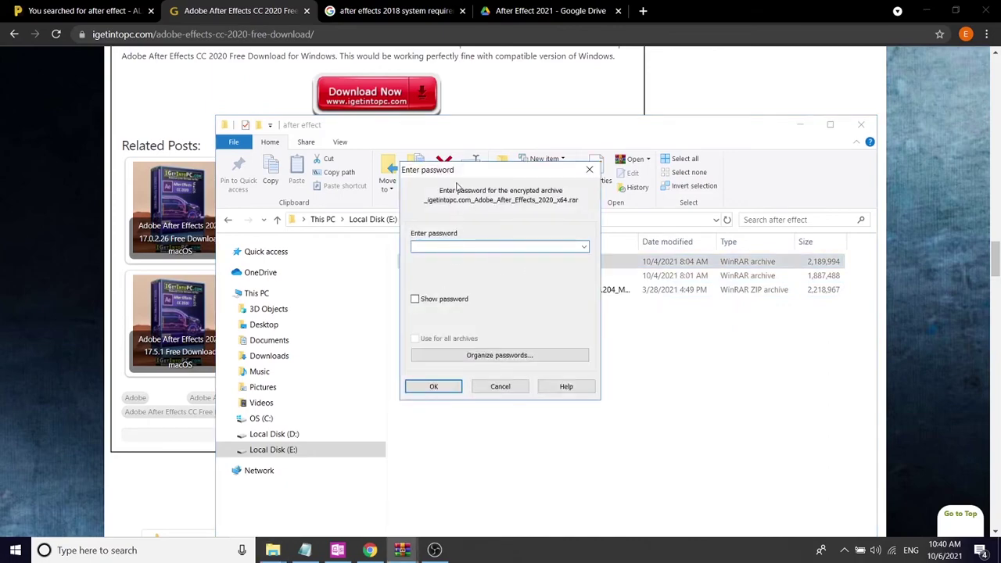
drag(469, 169, 529, 201)
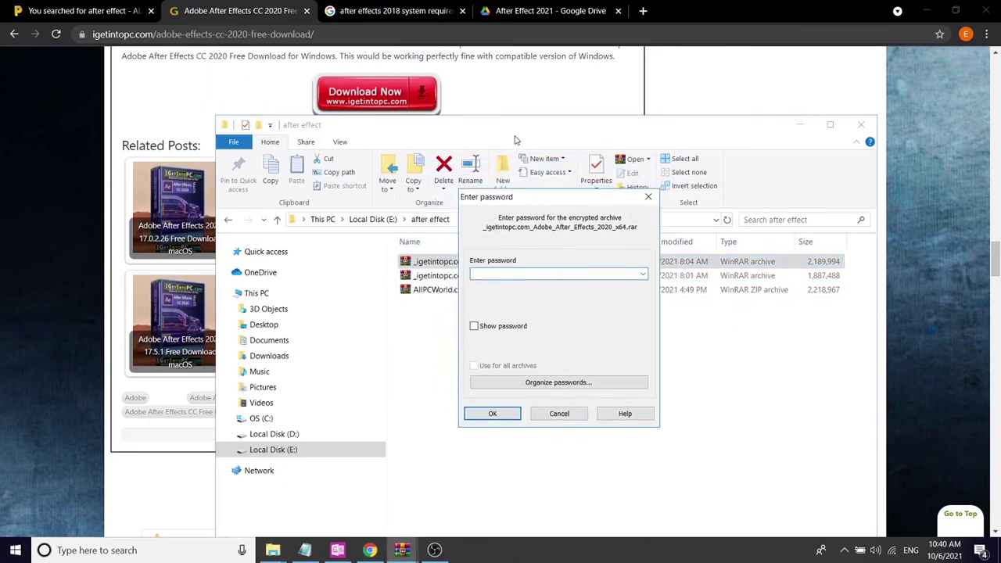
- Return to the After Effects CC 2020 post in the browser and follow its download link to find the archive password
click(530, 86)
scroll(531, 86, up, 15)
scroll(514, 209, up, 20)
scroll(498, 263, down, 4)
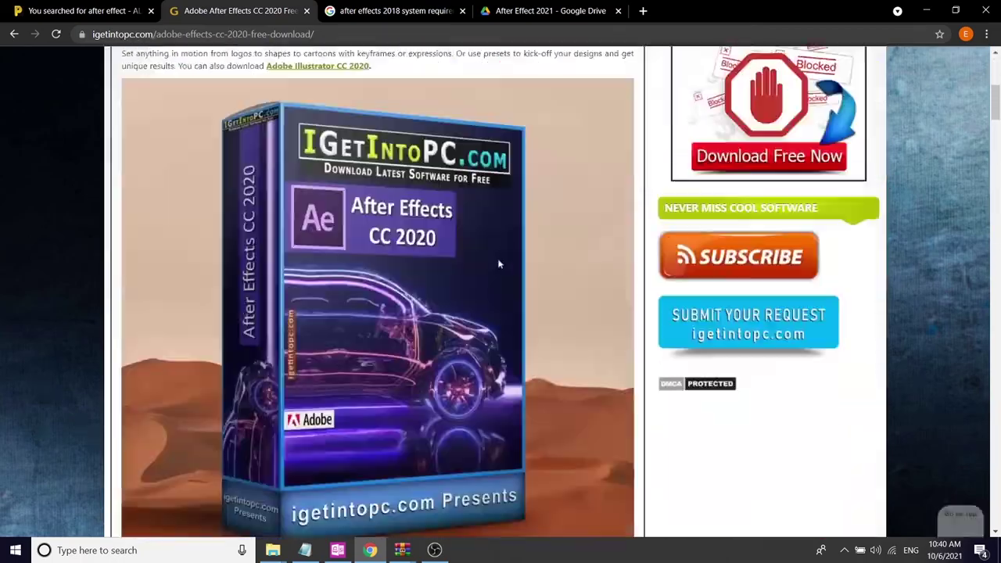
scroll(498, 263, down, 20)
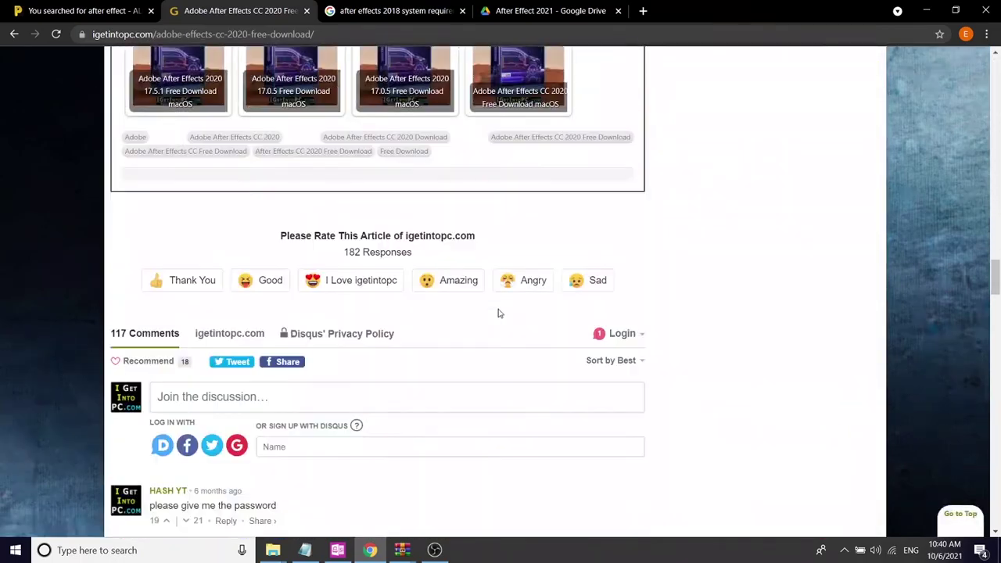
scroll(499, 312, up, 5)
click(402, 216)
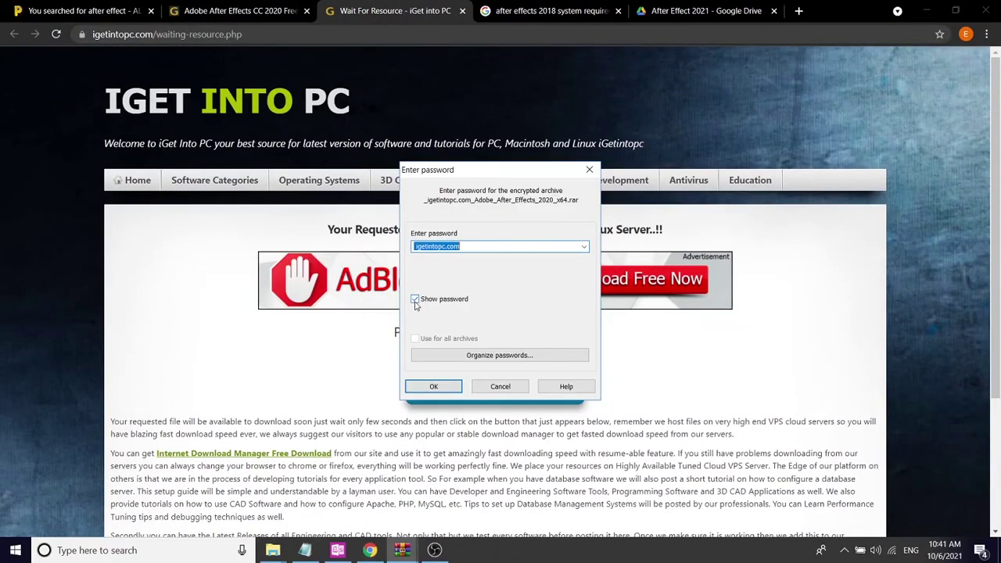
- Enter the archive password with Show password enabled, dismiss the WinRAR message window, and extract the After Effects 2020 archive
click(414, 299)
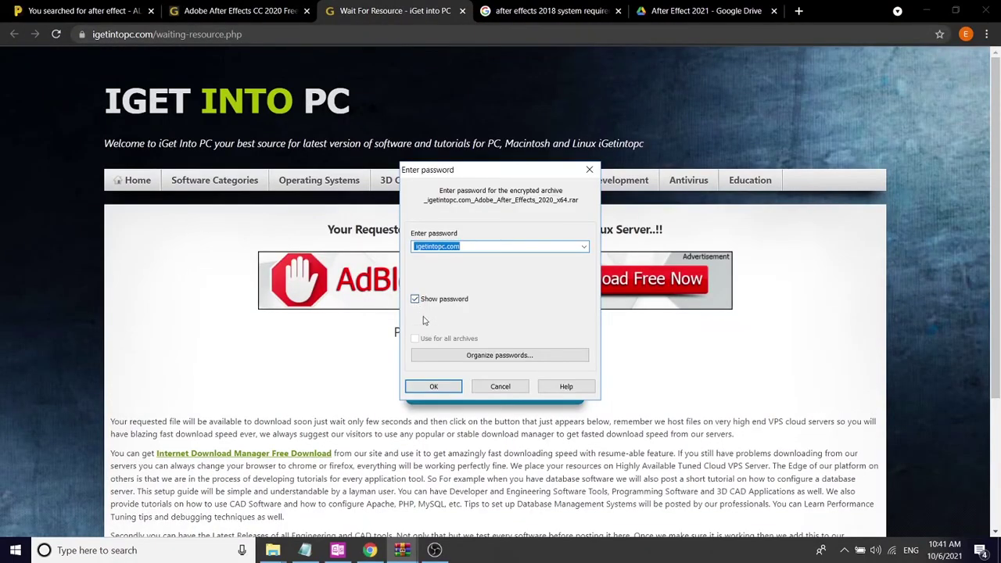
click(416, 246)
click(434, 388)
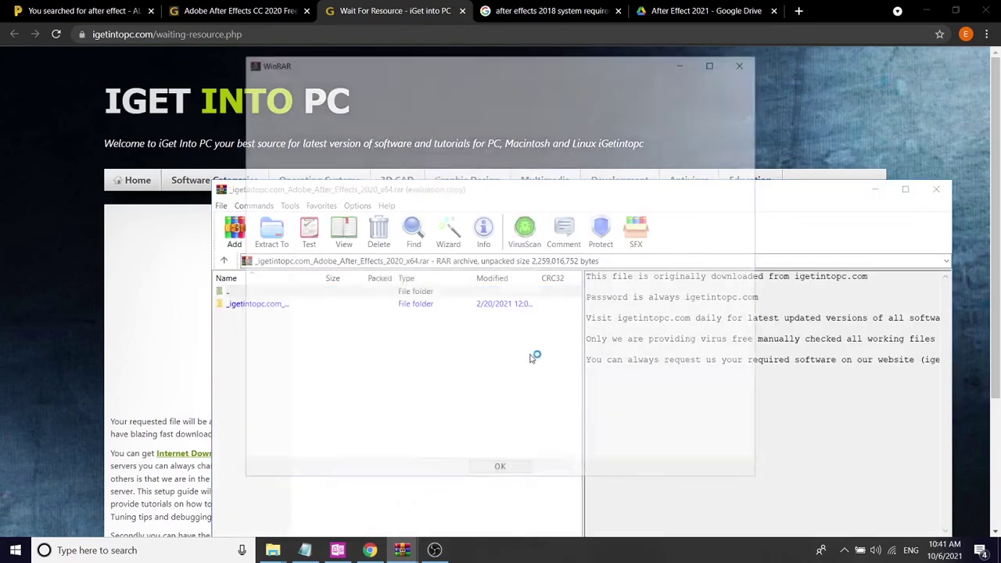
click(743, 68)
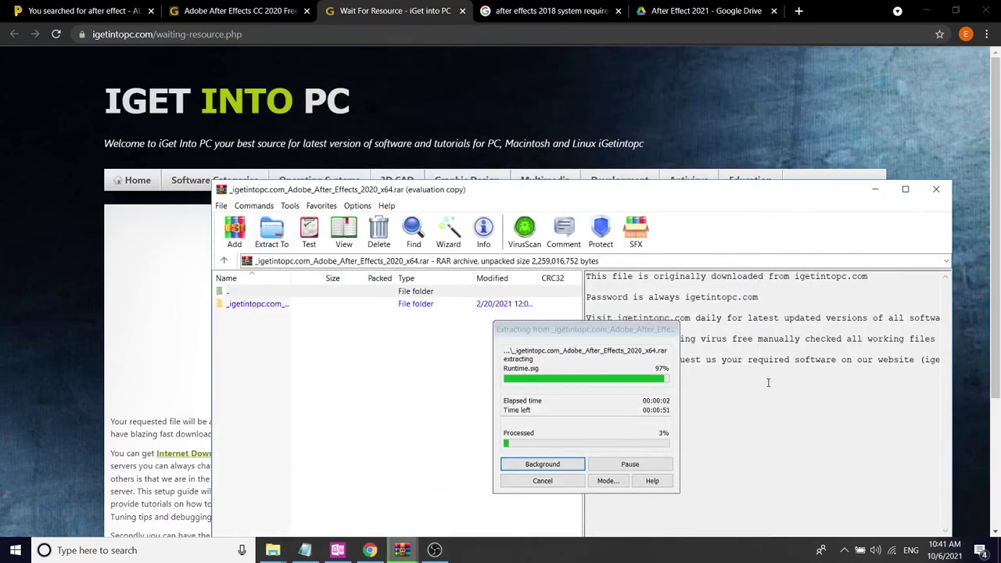
- Switch back to the browser and close the Wait For Resource page and the After Effects 2018 system requirements search
click(717, 125)
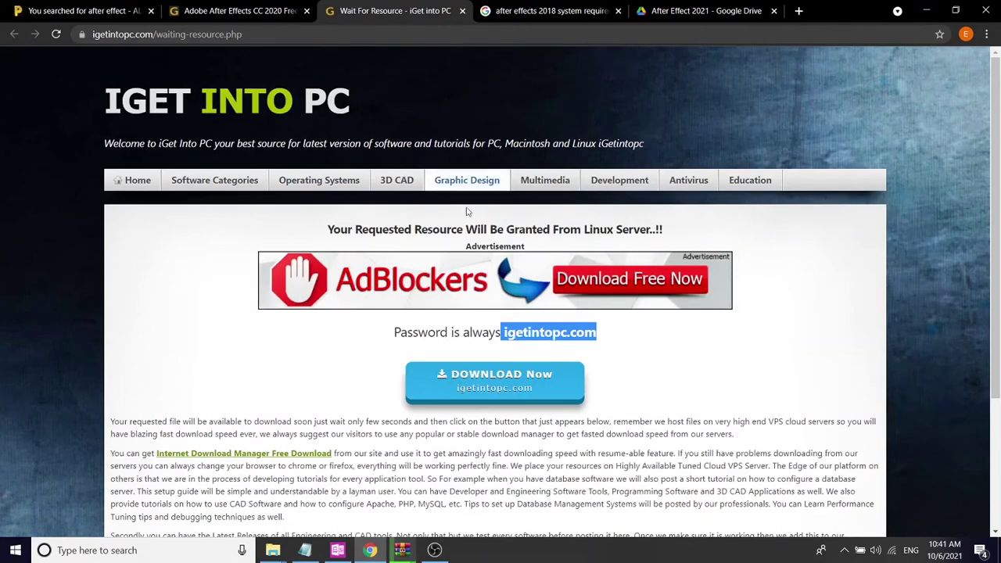
click(463, 10)
click(463, 10)
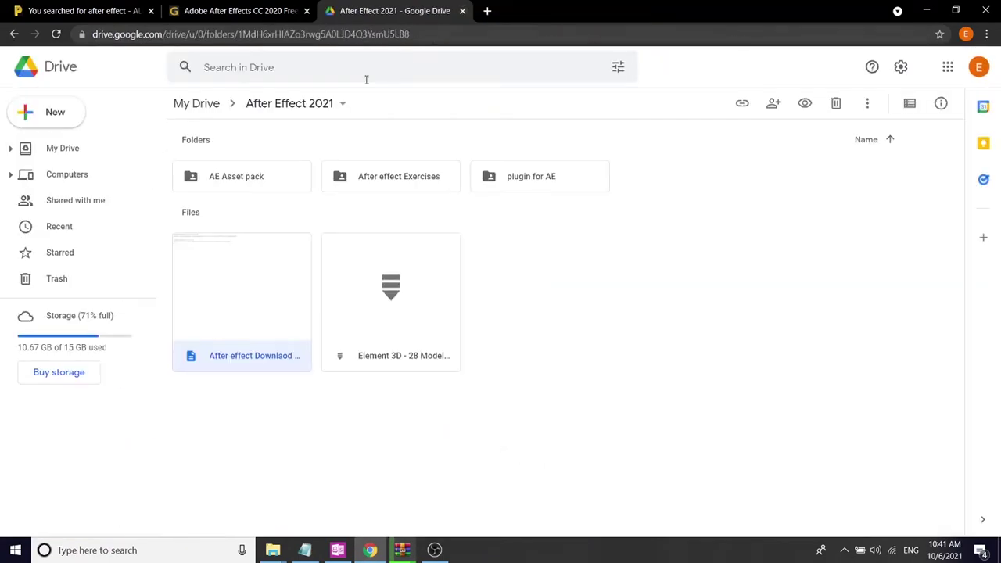
- Open the Adobe After Effects 2021 Free Download post from the ALL PC World results and review its technical details and download section
click(56, 7)
scroll(346, 299, down, 5)
scroll(347, 307, up, 2)
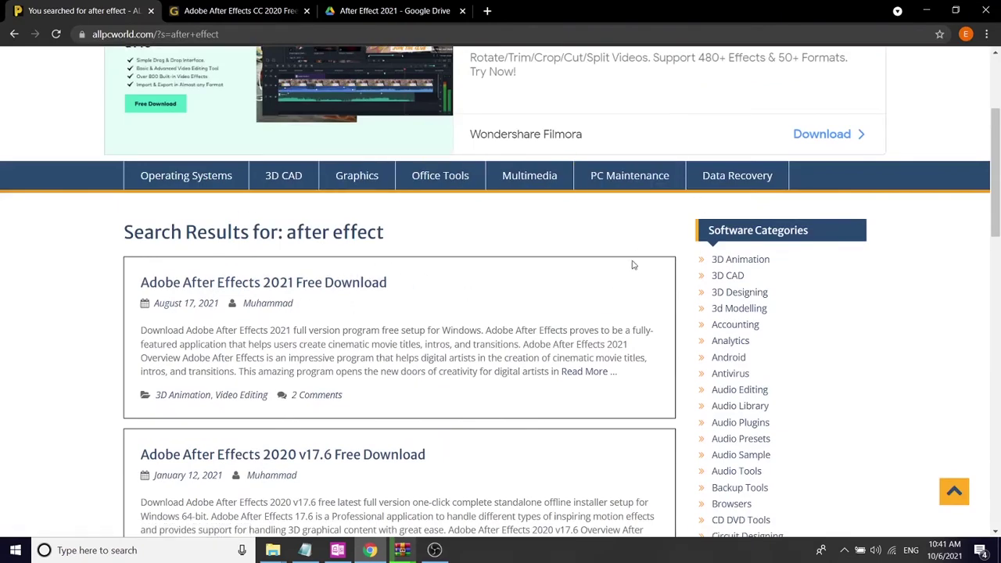
click(357, 283)
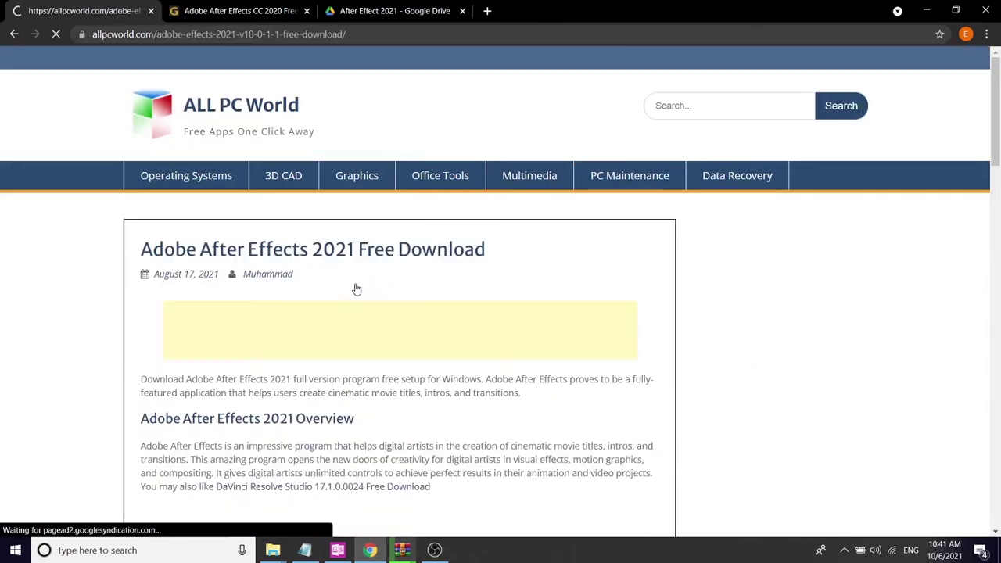
scroll(368, 301, down, 4)
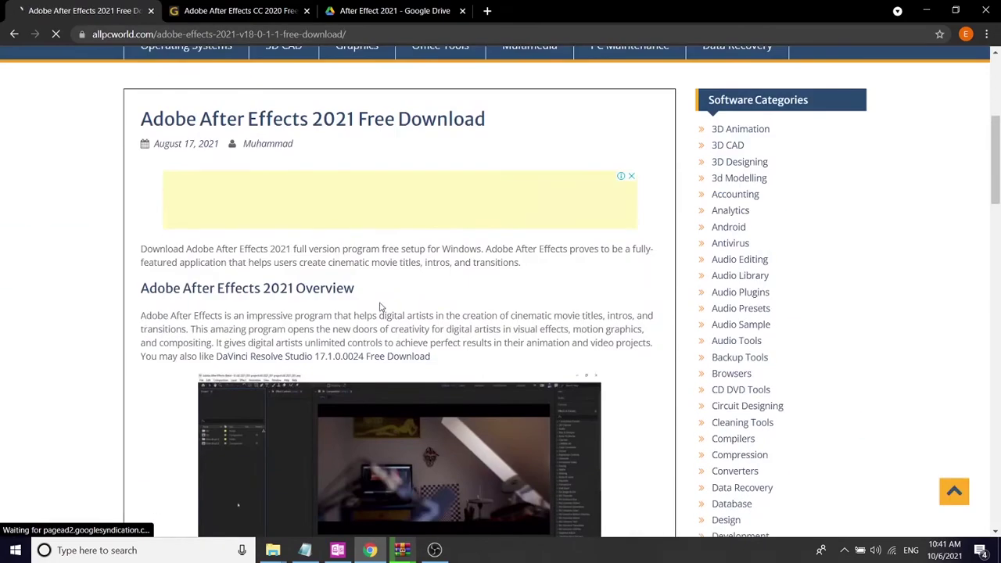
scroll(412, 280, down, 10)
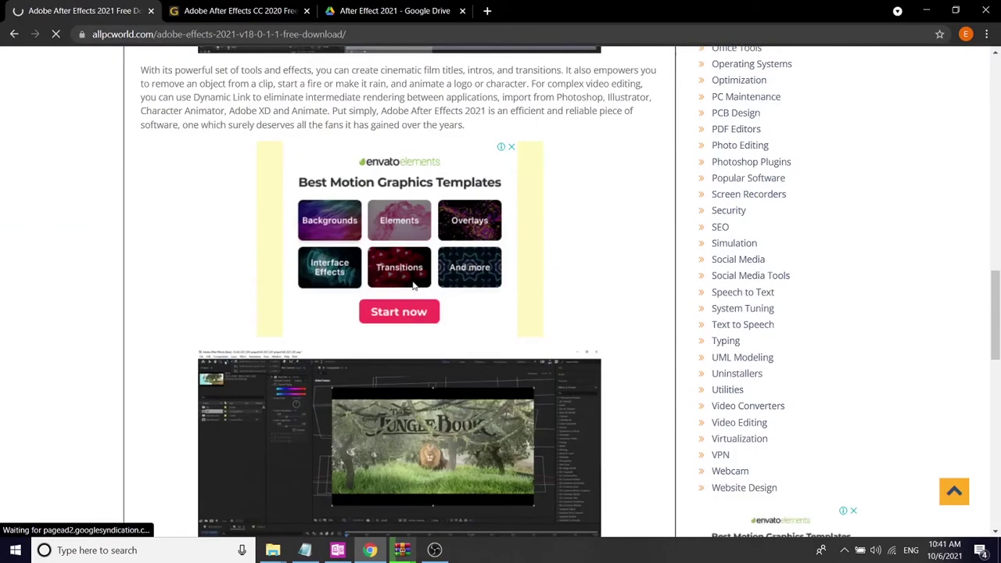
scroll(413, 287, down, 11)
scroll(414, 287, up, 3)
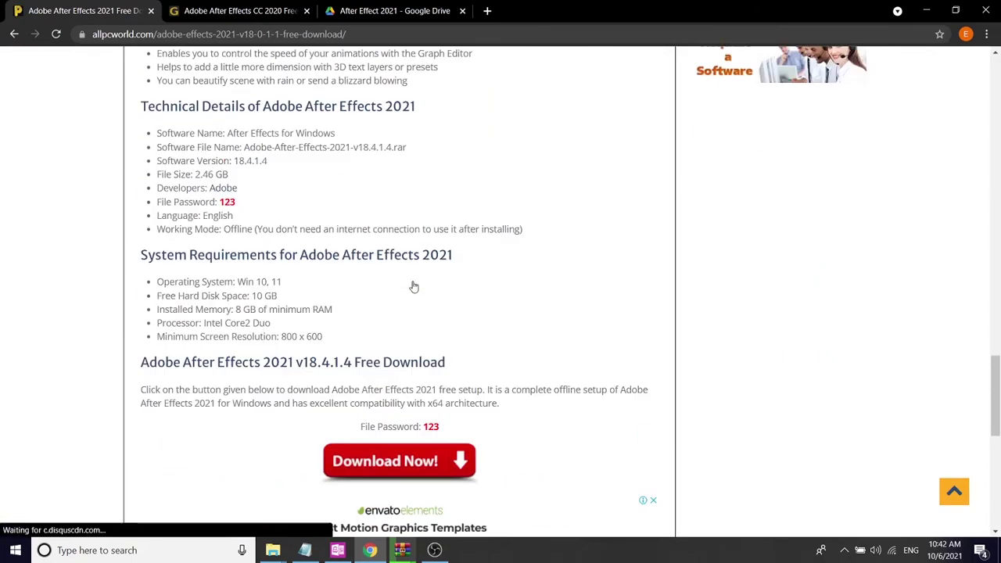
scroll(414, 287, down, 3)
scroll(402, 298, up, 1)
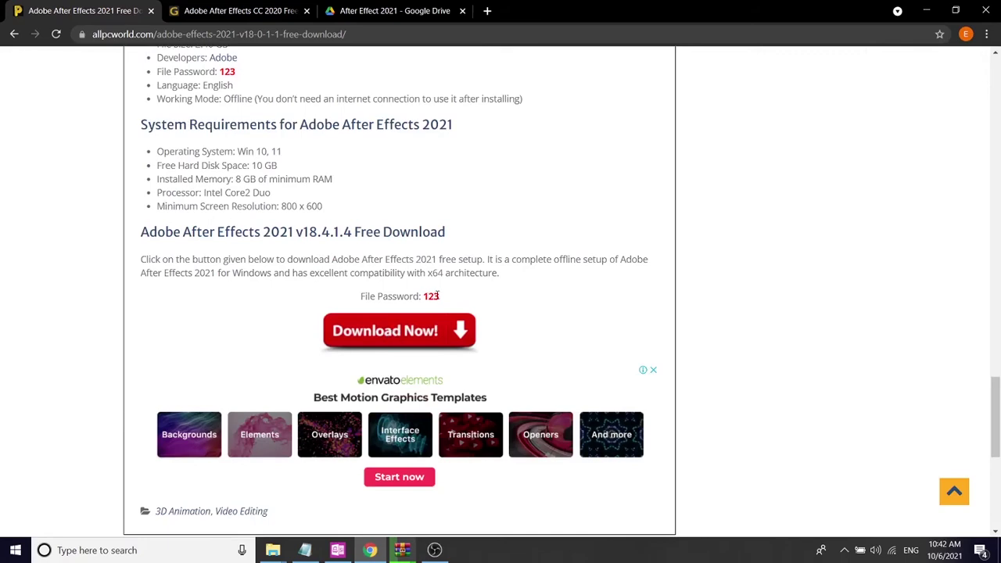
- Highlight the file password, the System Requirements heading and the requirements list in the After Effects 2021 post
drag(440, 295, 428, 296)
click(428, 297)
scroll(427, 297, up, 3)
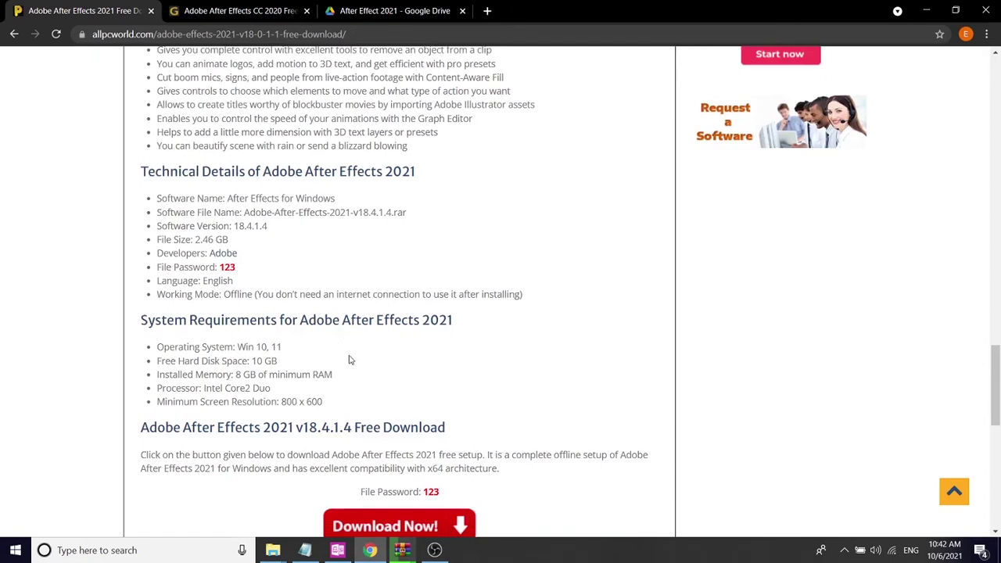
drag(454, 320, 141, 330)
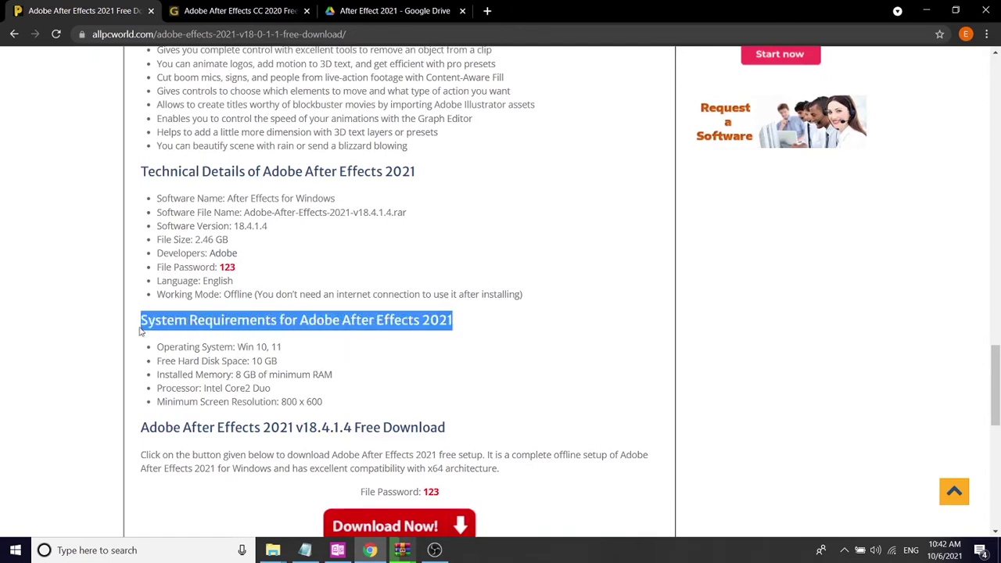
click(286, 393)
drag(326, 404, 173, 345)
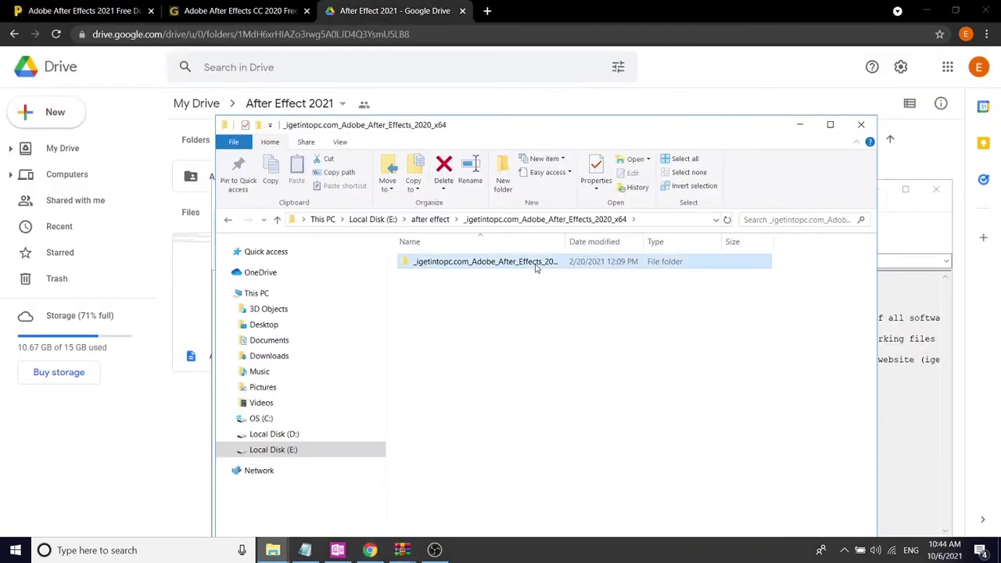
- Open the inner extracted After Effects 2020 folder, maximize its window, and view the igetintopc.com JPG file
double_click(534, 263)
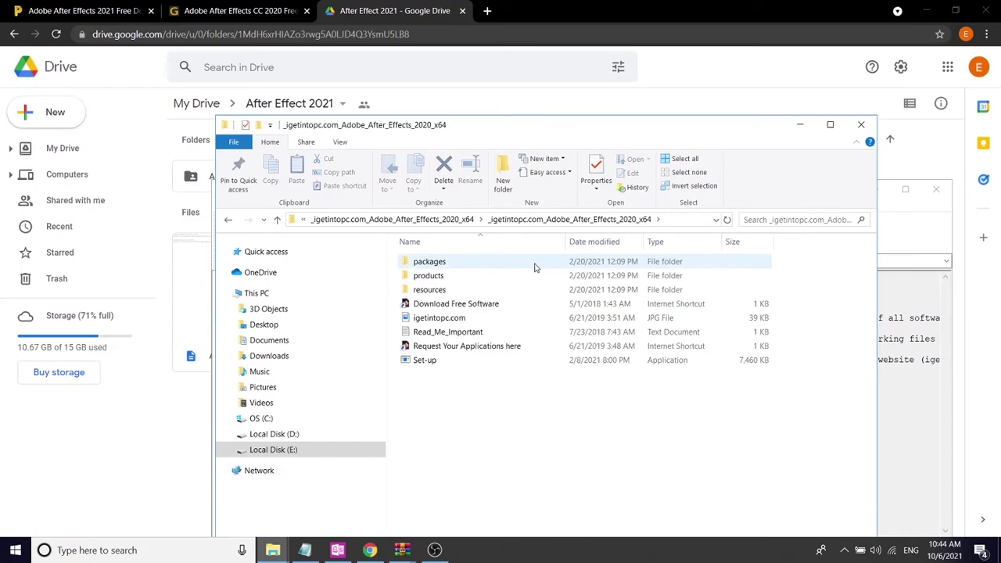
double_click(561, 132)
click(238, 281)
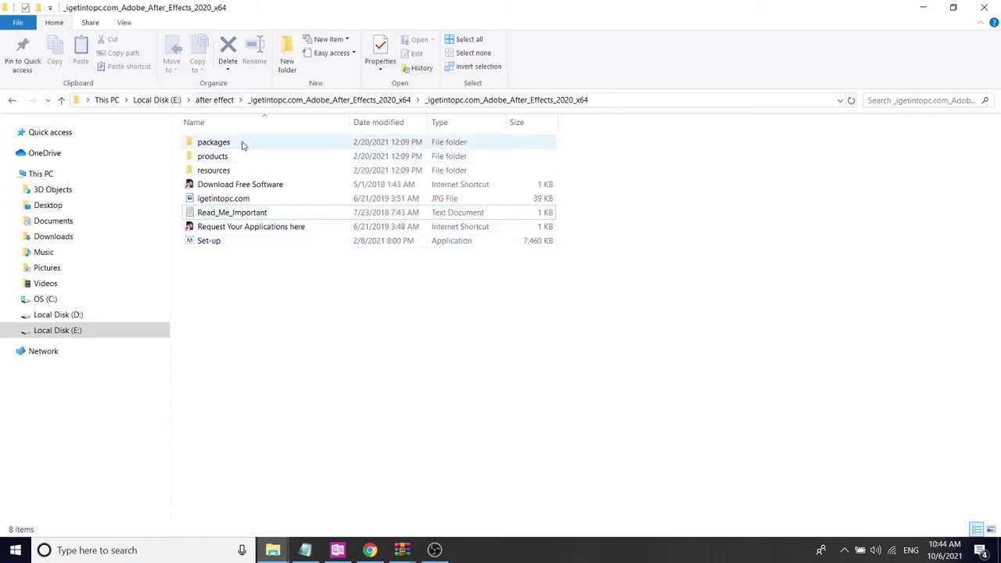
click(227, 202)
double_click(226, 201)
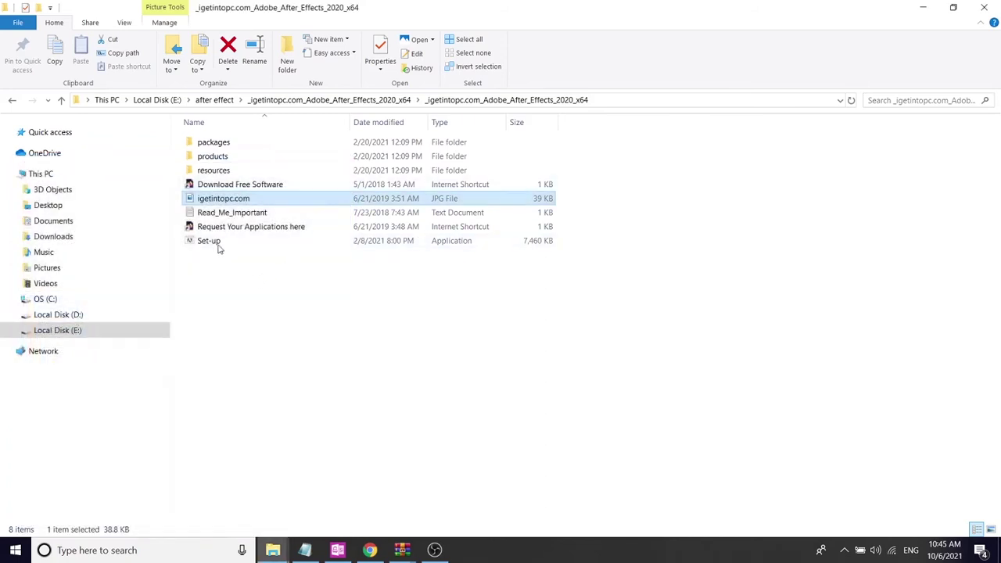
- Run Set-up and start installing After Effects 2020 with English (North America) and the default location
double_click(219, 244)
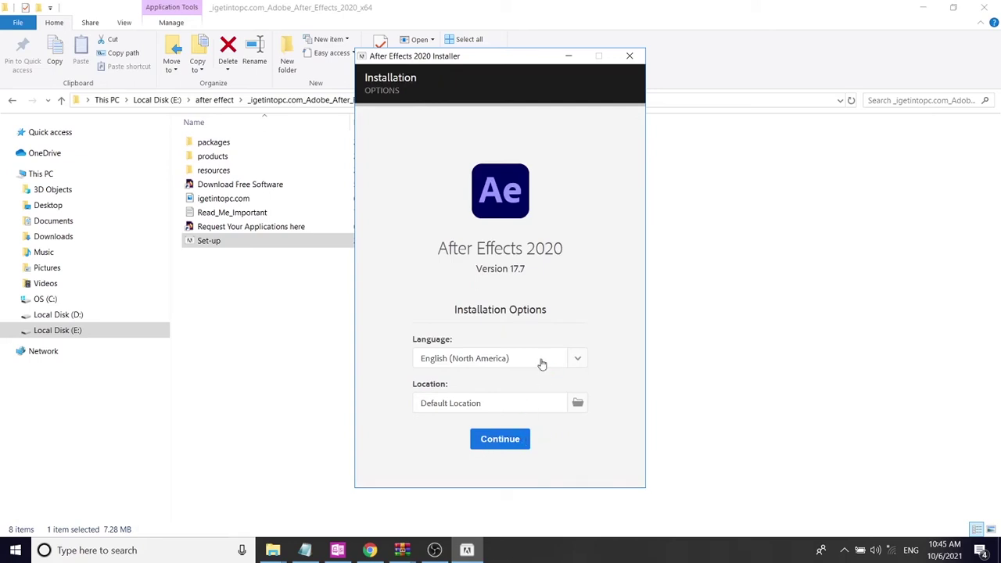
click(548, 363)
click(602, 306)
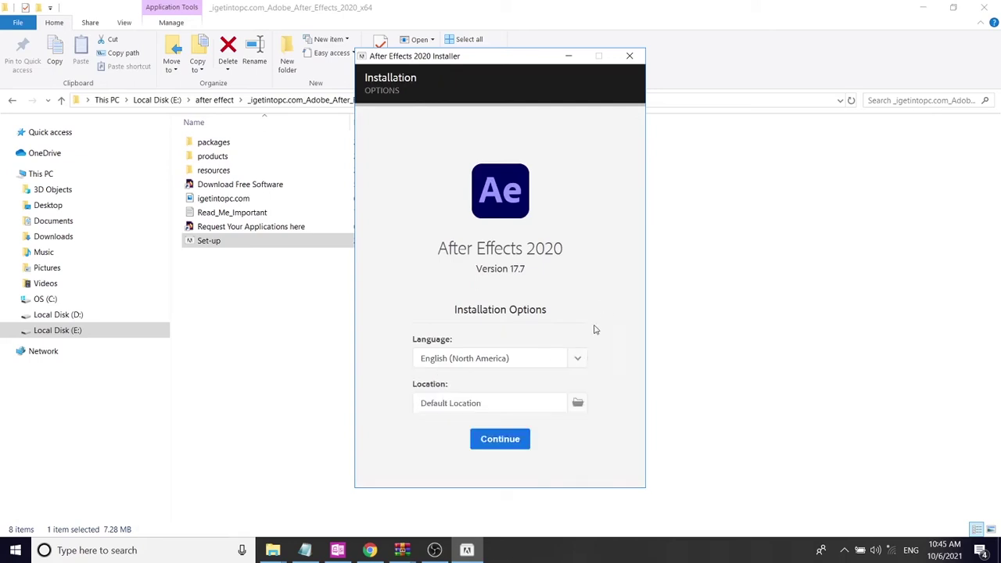
click(524, 442)
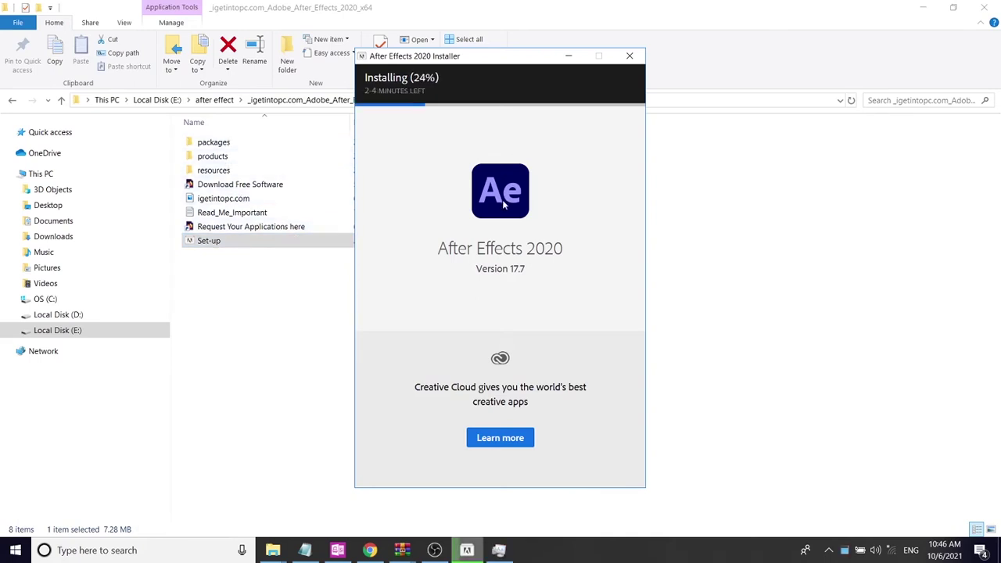
- Go back to the after effect folder, open the AllPCWorld After Effects CC 2019 archive, dismiss the license reminder, and extract it
click(290, 192)
key(BackSpace)
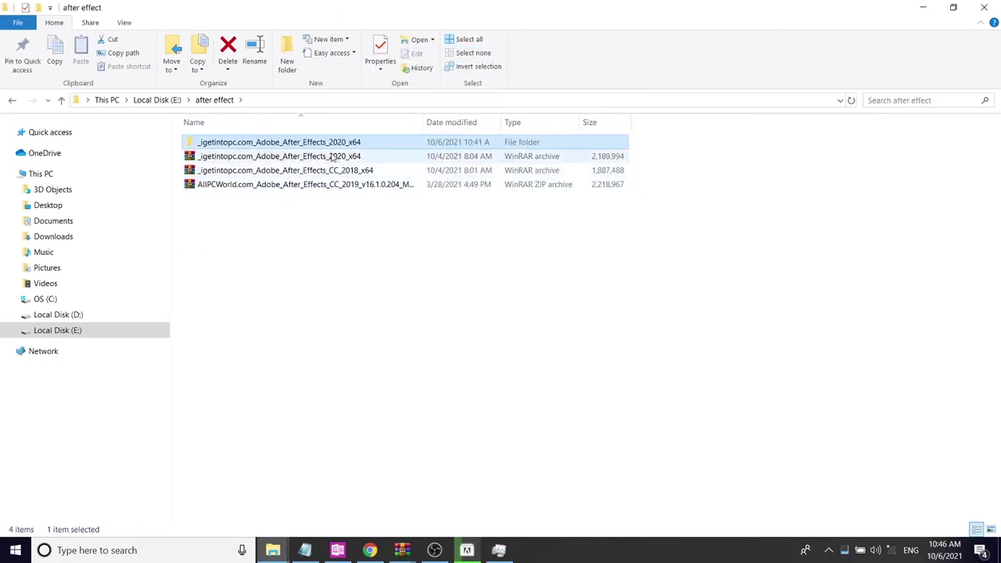
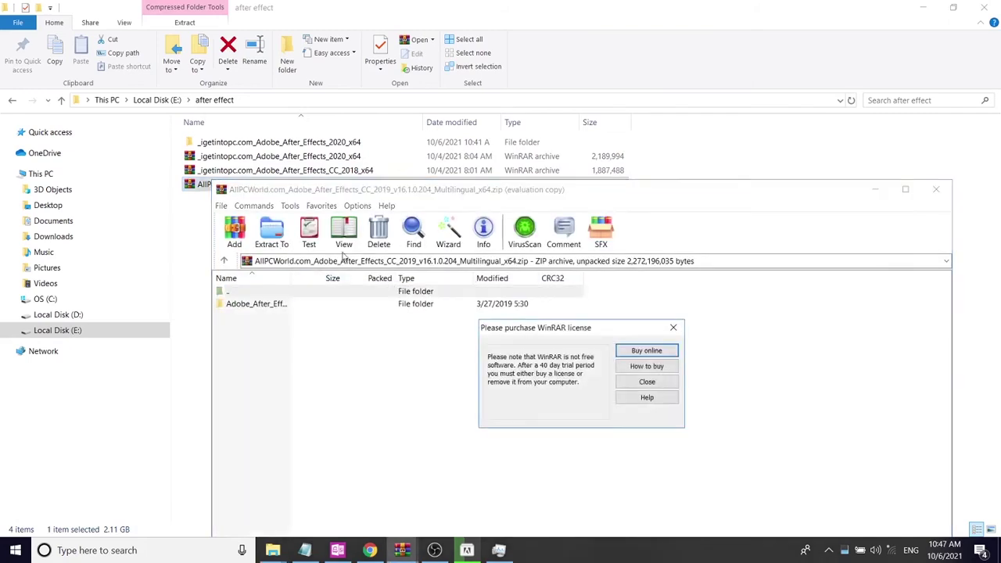
click(661, 383)
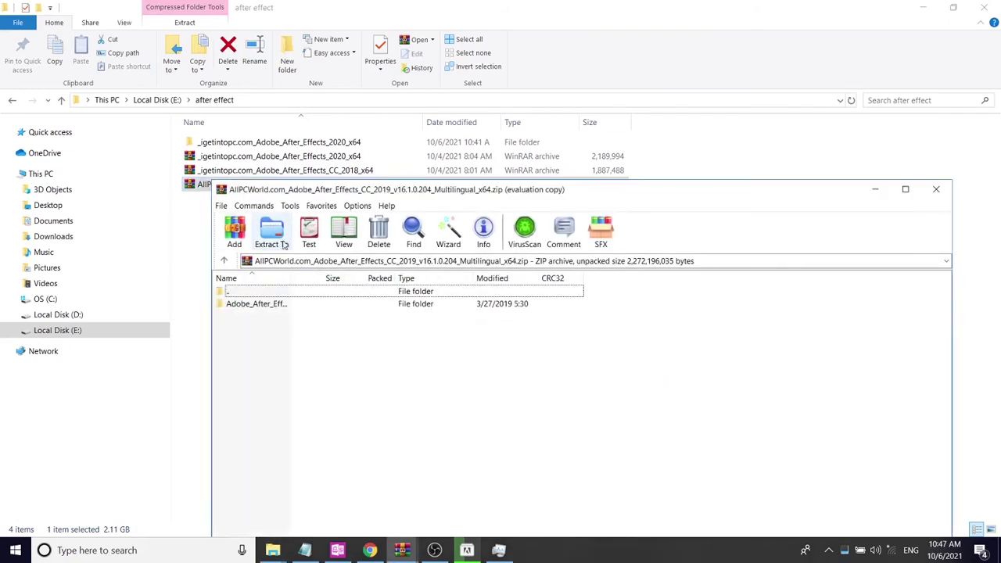
click(272, 231)
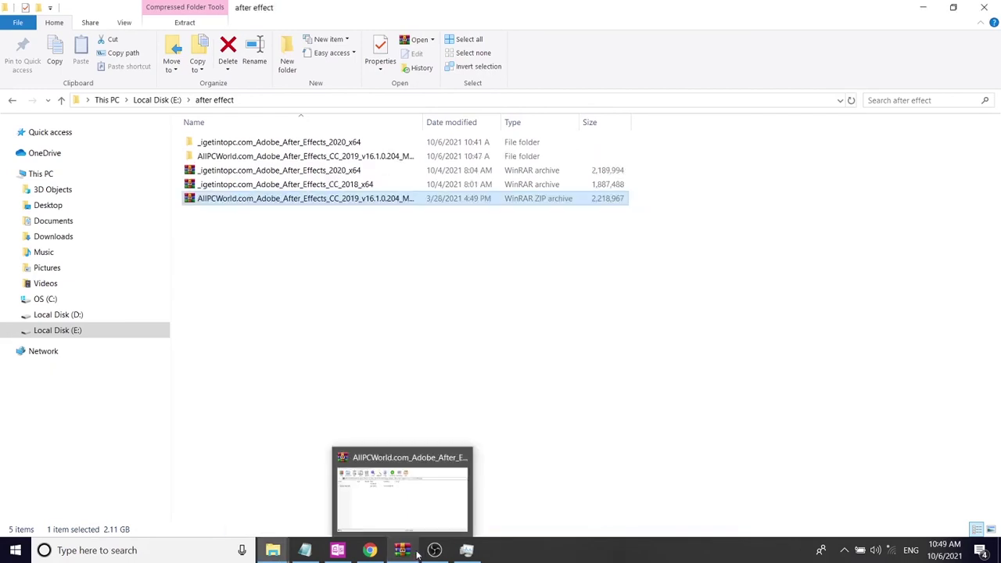
- Close the WinRAR window and open the inner Adobe_After_Effects_CC_2019 folder inside the extracted AllPCWorld folder
click(417, 554)
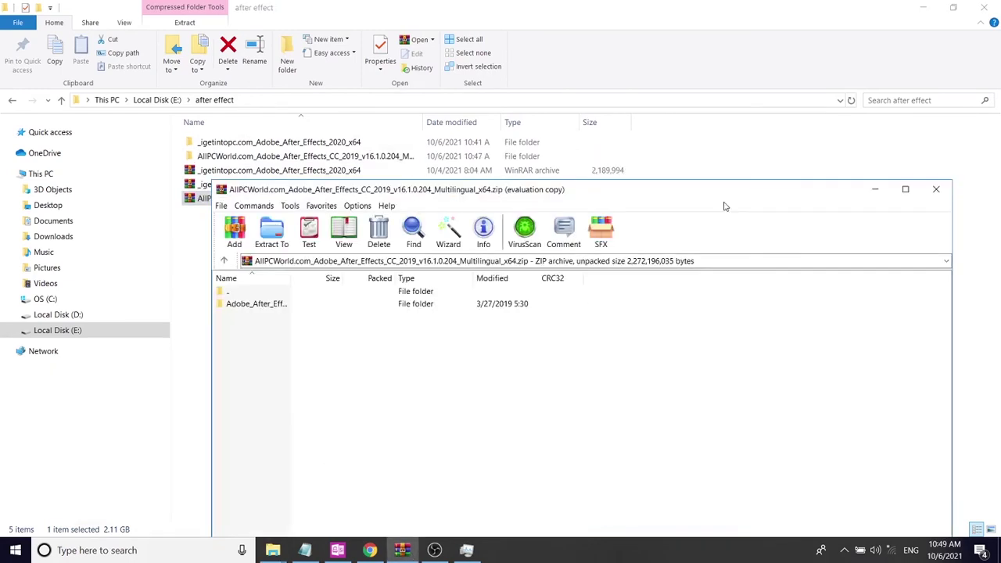
click(936, 191)
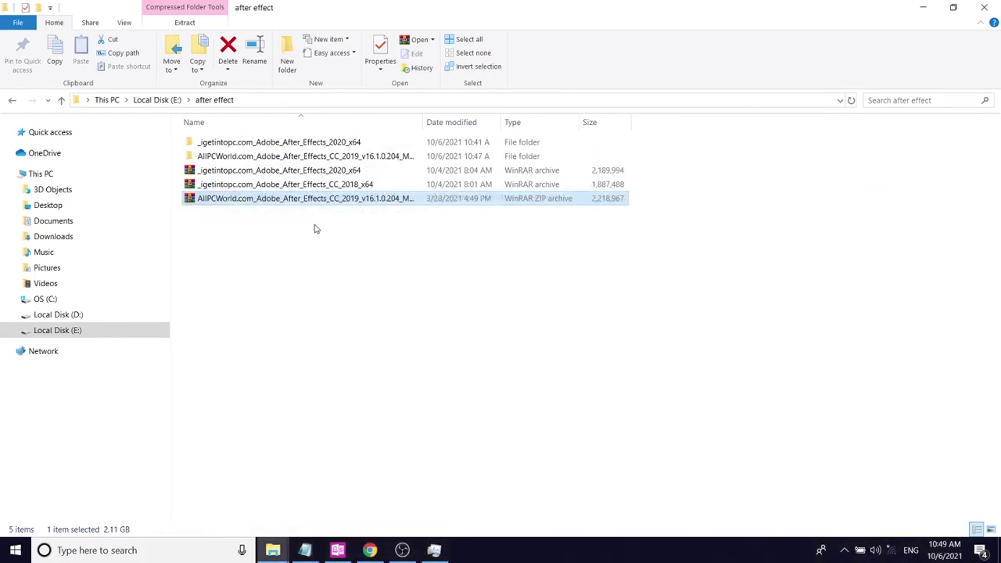
double_click(332, 157)
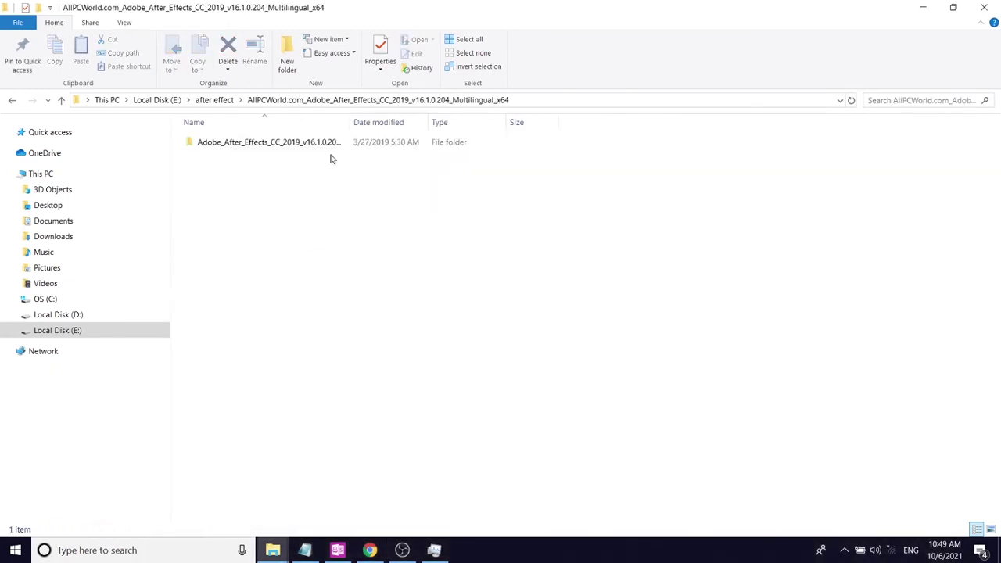
double_click(332, 144)
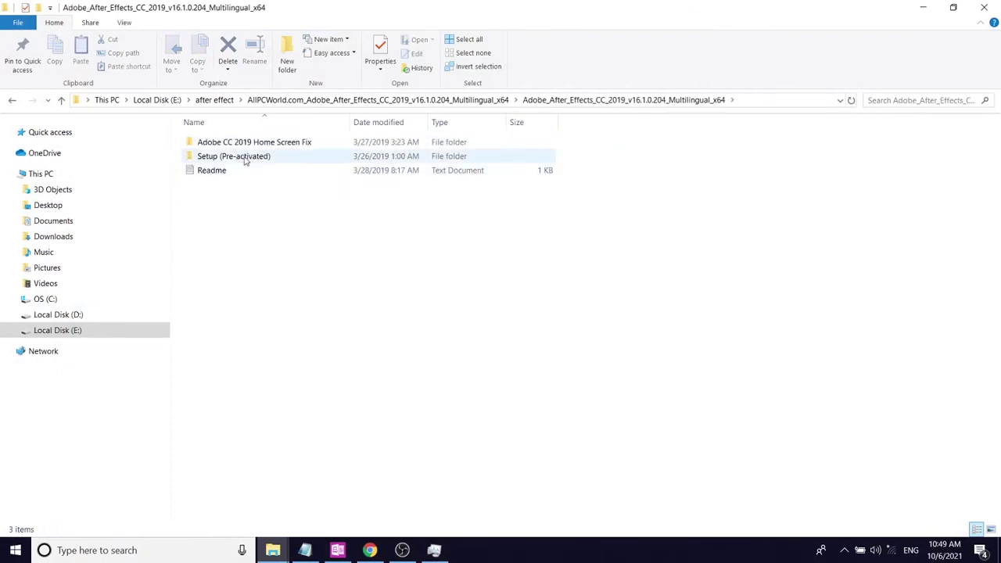
- Check the contents of the Adobe CC 2019 Home Screen Fix and Setup (Pre-activated) folders, returning to their parent folder after each
double_click(268, 144)
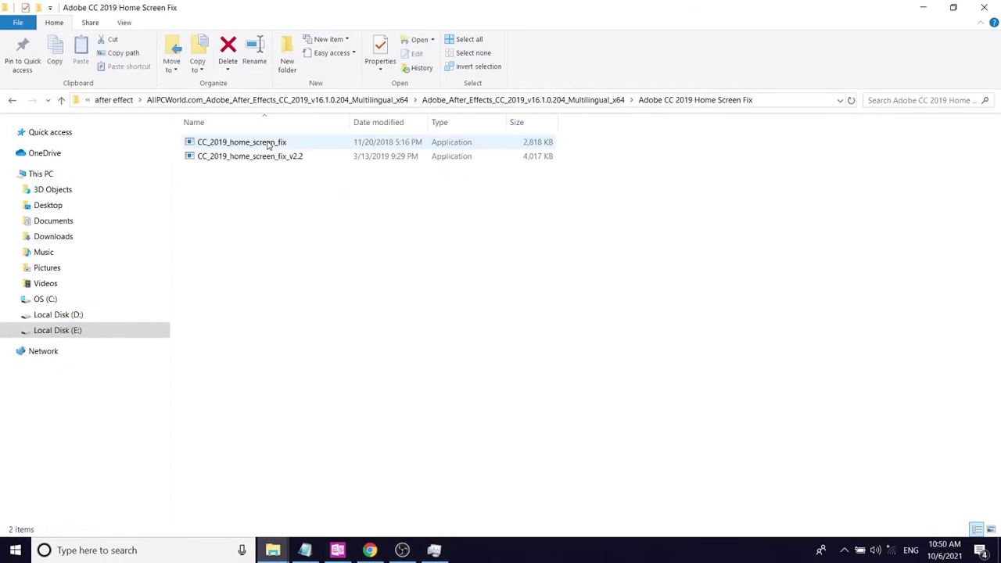
click(13, 104)
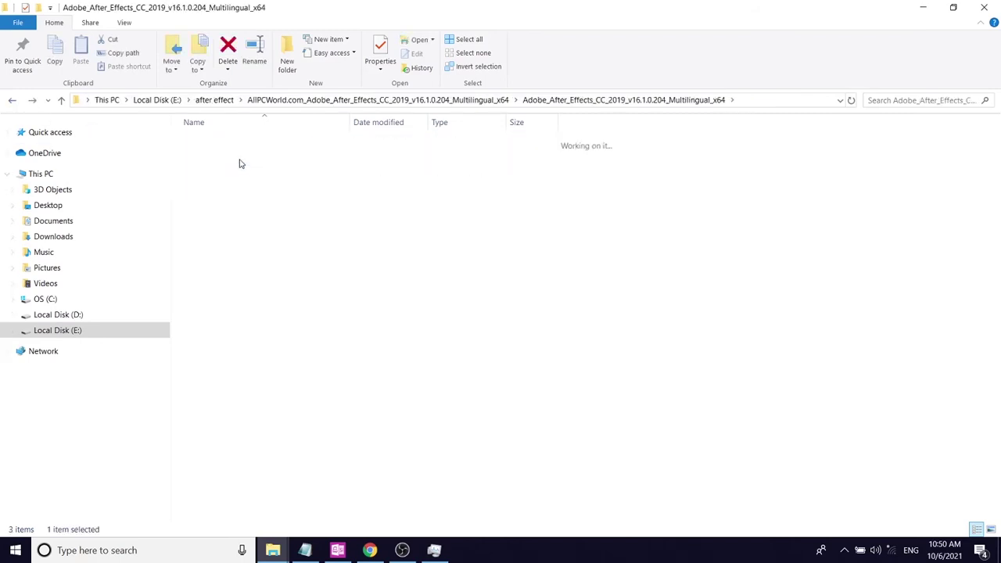
double_click(241, 164)
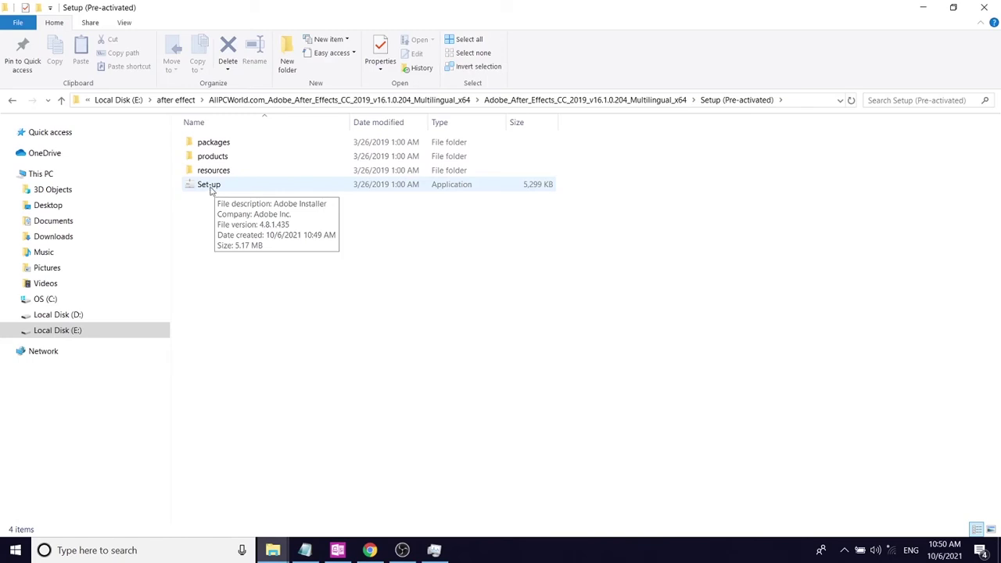
click(13, 100)
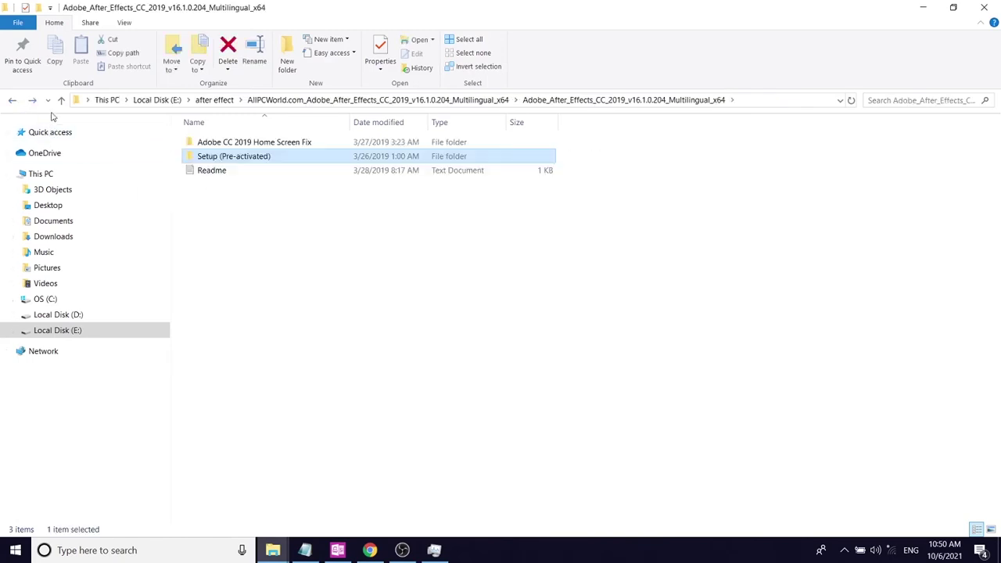
- Open the Readme text file in the CC 2019 folder, read it, and close it
click(205, 171)
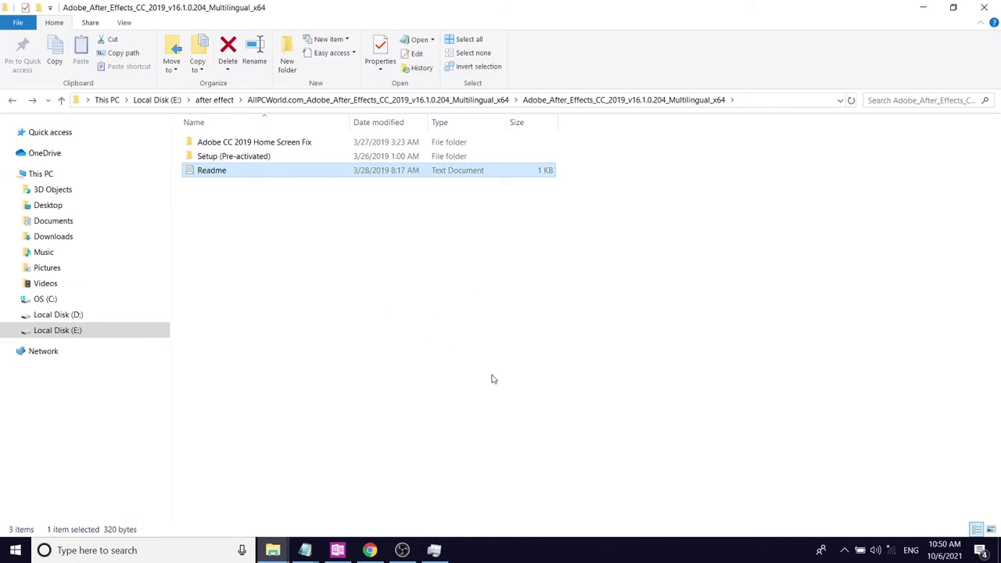
double_click(208, 173)
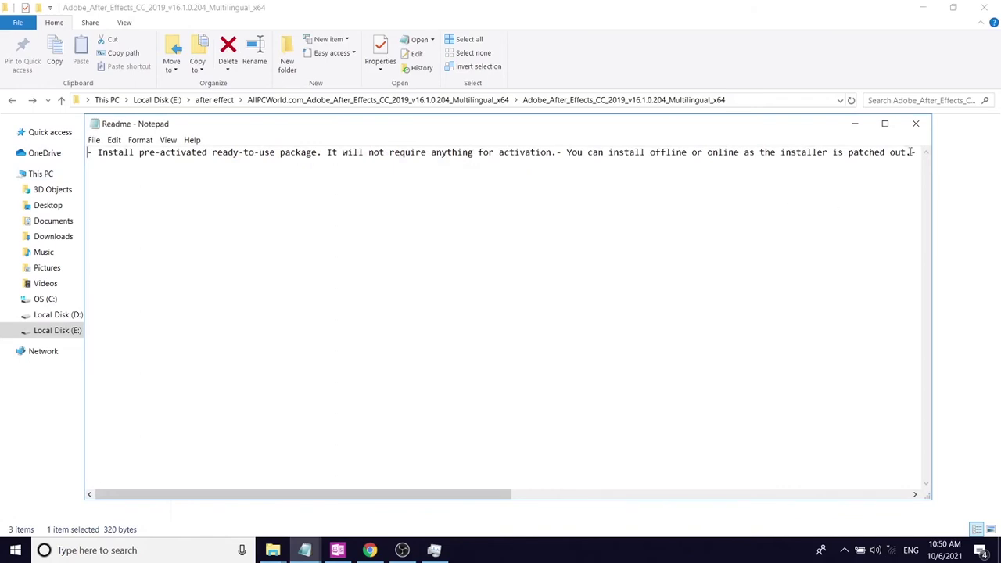
click(916, 123)
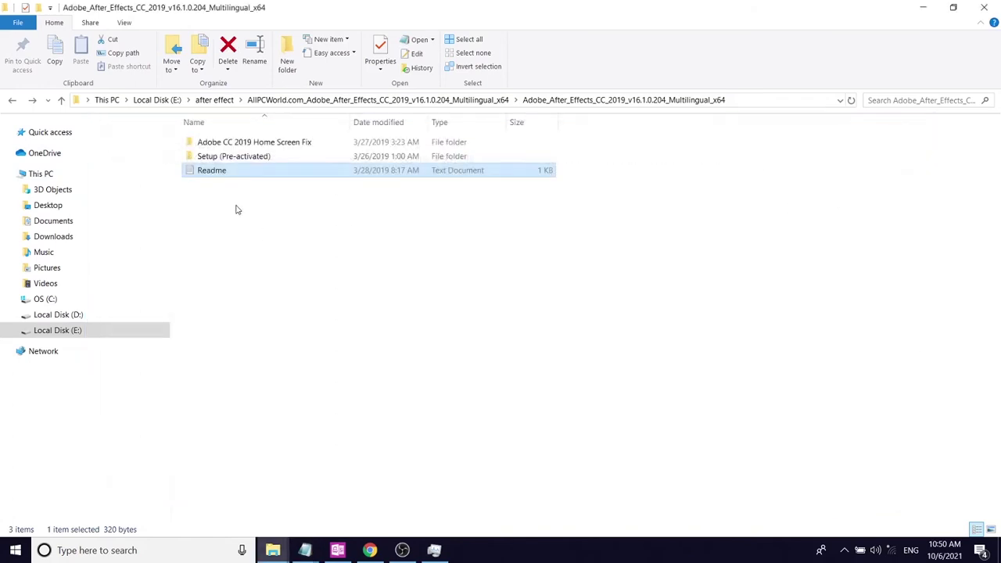
- Look into the Adobe CC 2019 Home Screen Fix folder again and go back up to the after effect folder
double_click(250, 143)
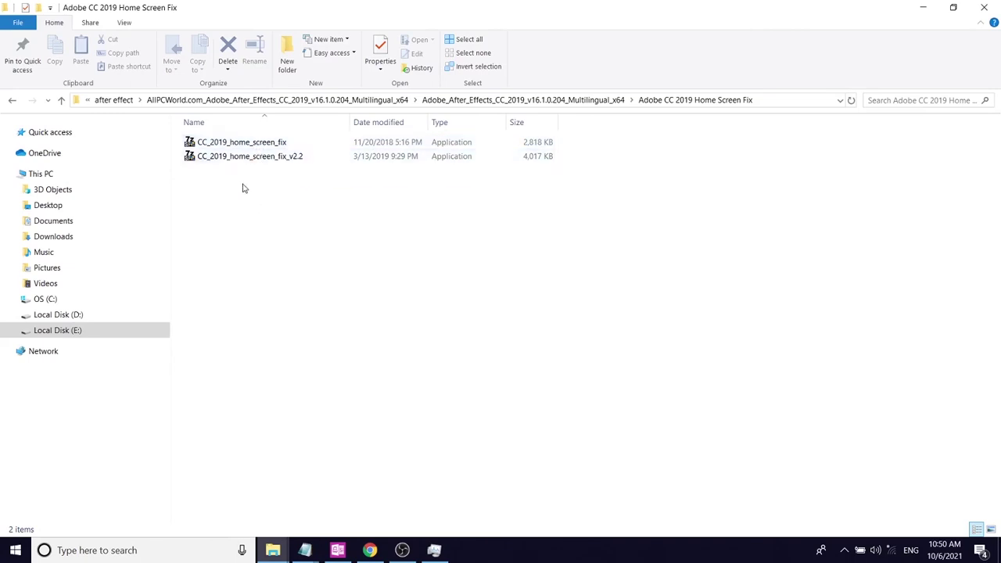
click(12, 101)
click(12, 101)
click(12, 102)
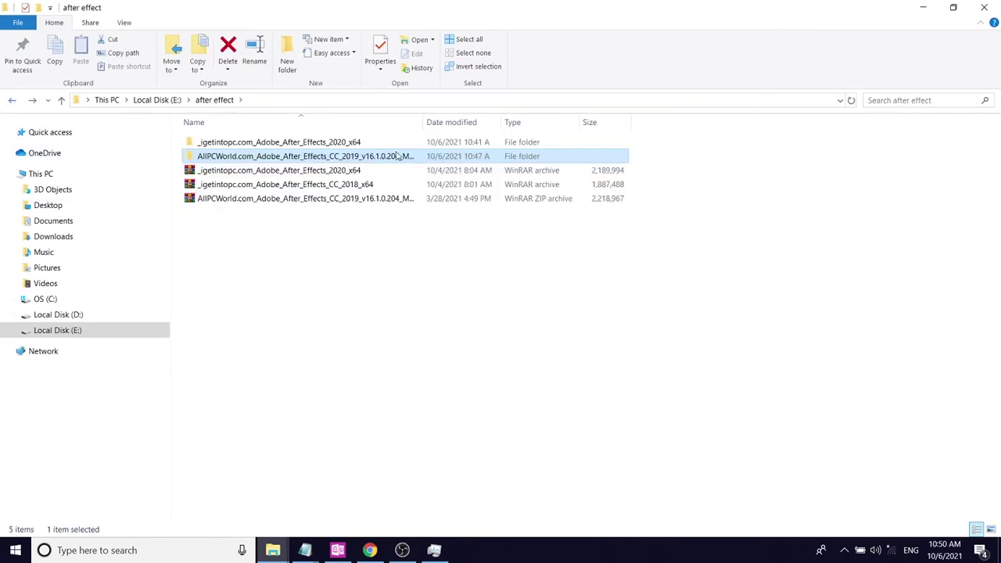
- Open the inner extracted After Effects 2020 folder and review its files
double_click(319, 141)
double_click(313, 142)
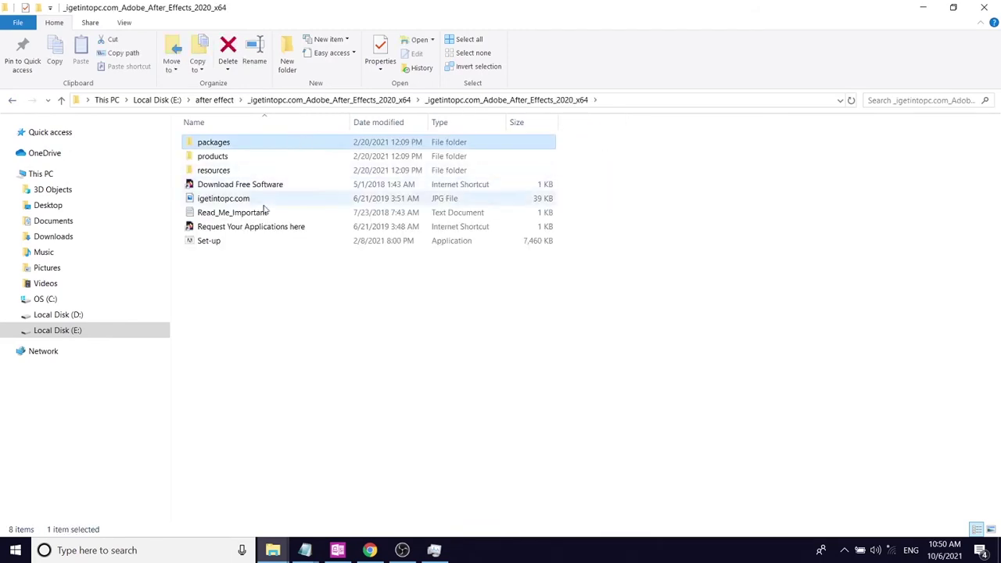
click(253, 282)
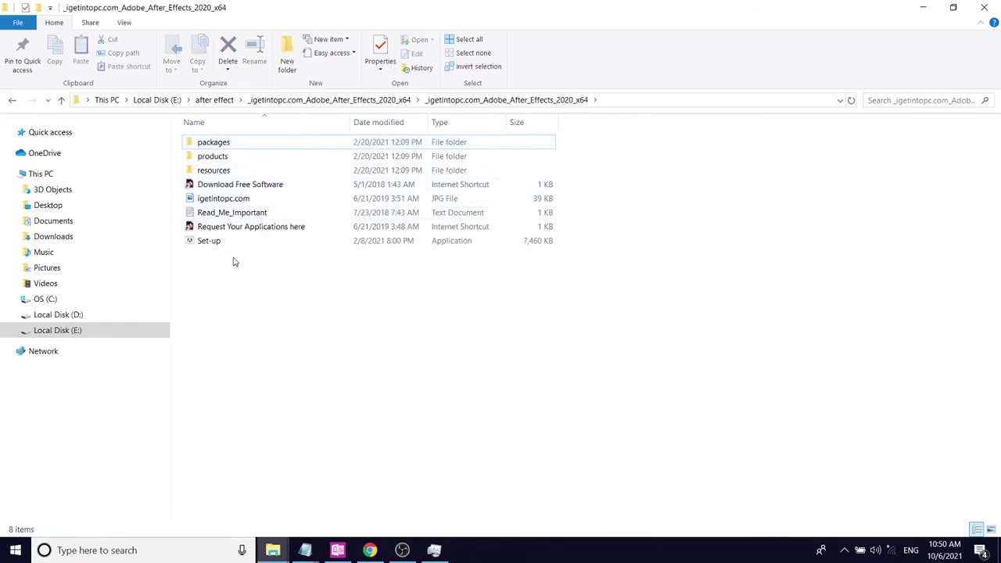
- Return to the after effect folder and delete the extracted _igetintopc.com_Adobe_After_Effects_2020_x64 folder
click(12, 100)
click(12, 100)
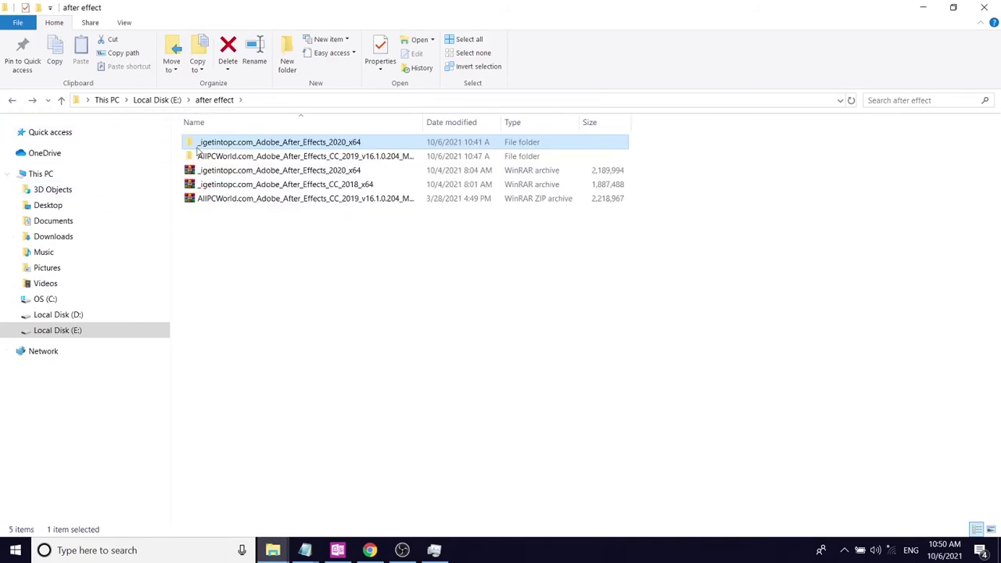
click(298, 157)
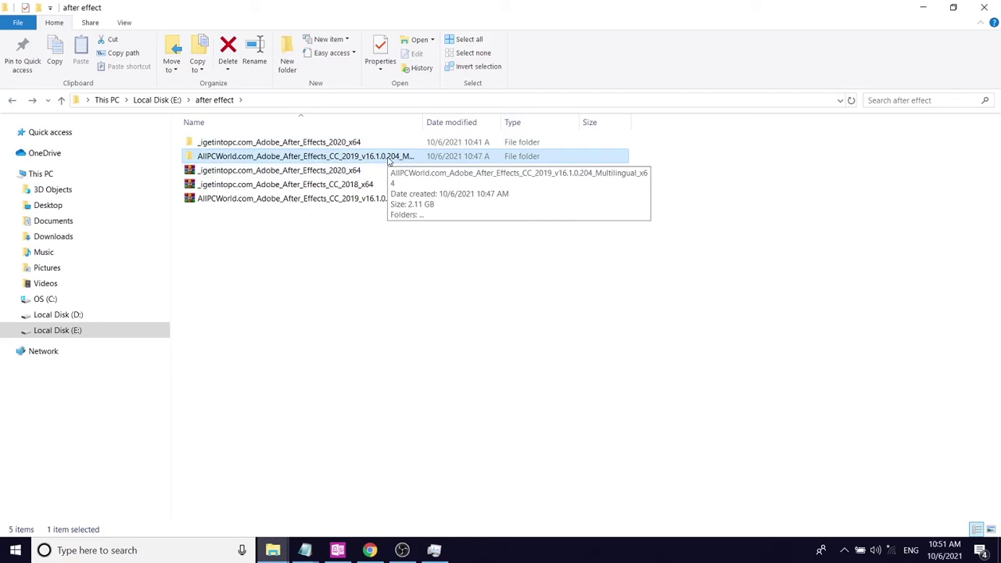
key(Delete)
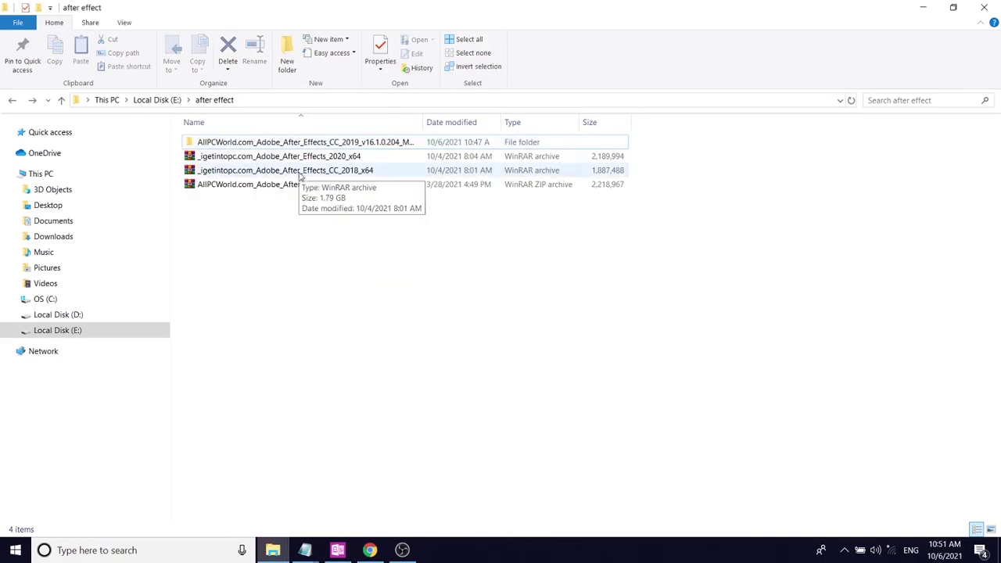
- Open the After Effects CC 2018 archive with its password, dismiss the WinRAR reminder, and extract it to the default destination path
click(326, 171)
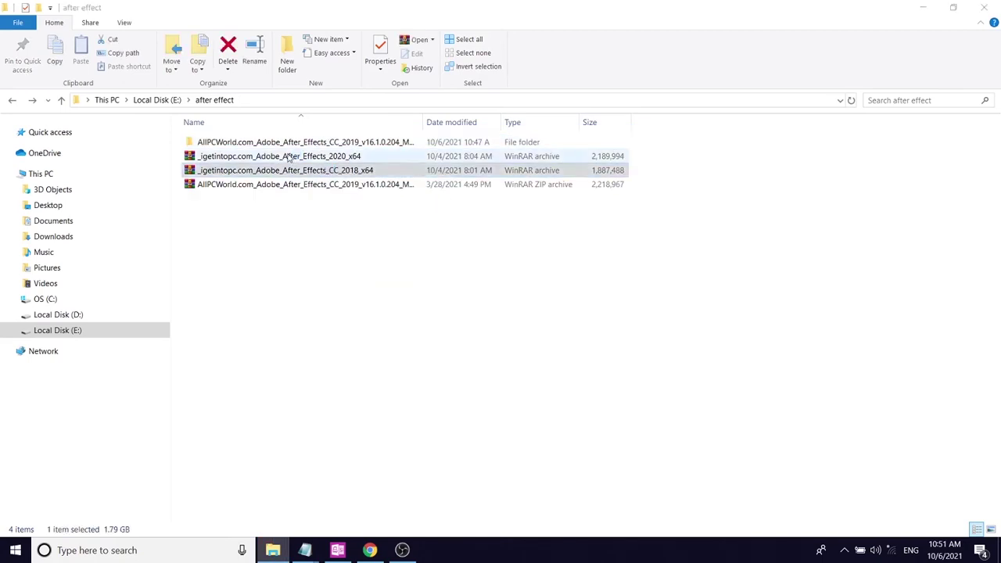
key(ctrl+v)
key(BackSpace)
click(447, 386)
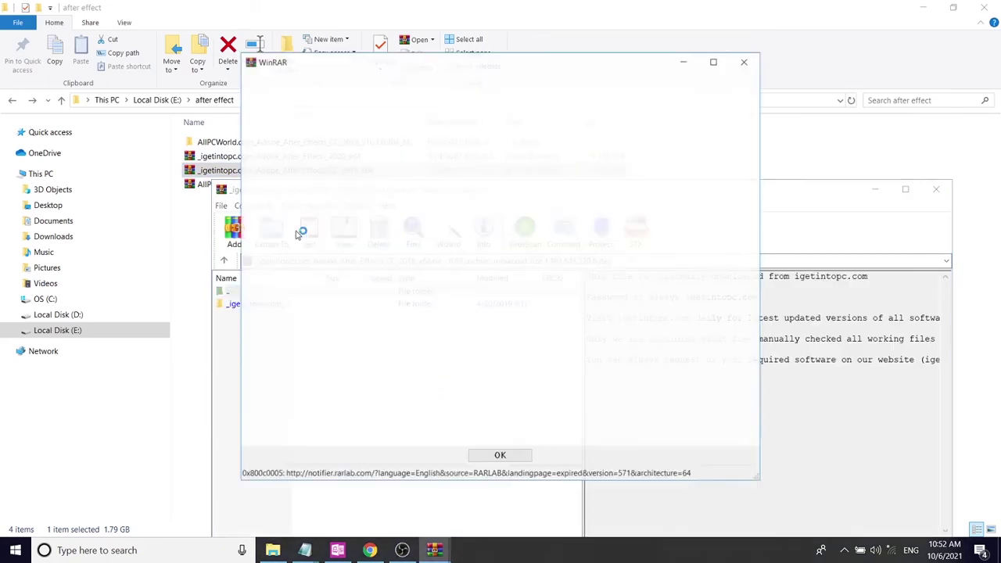
click(745, 61)
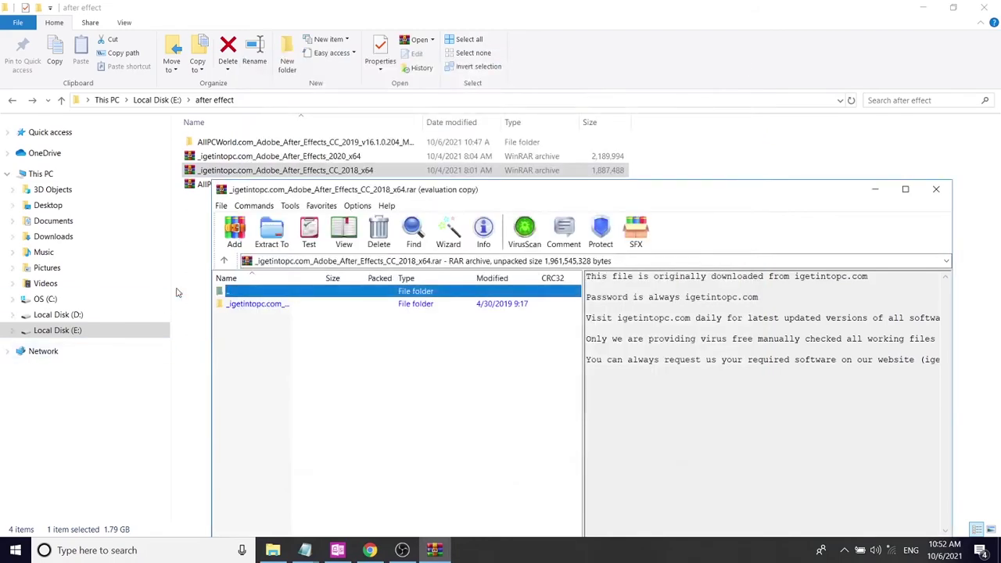
click(271, 231)
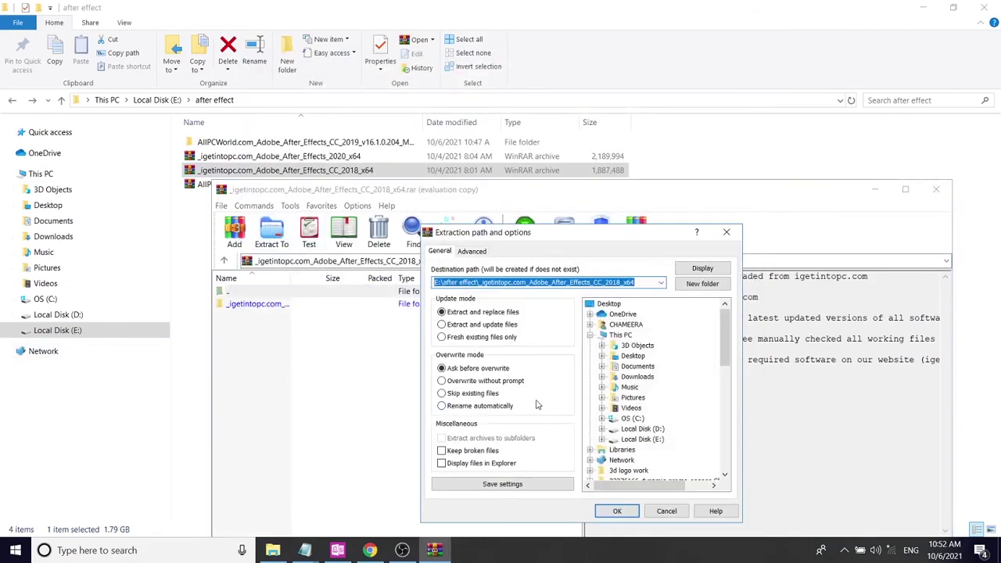
click(619, 510)
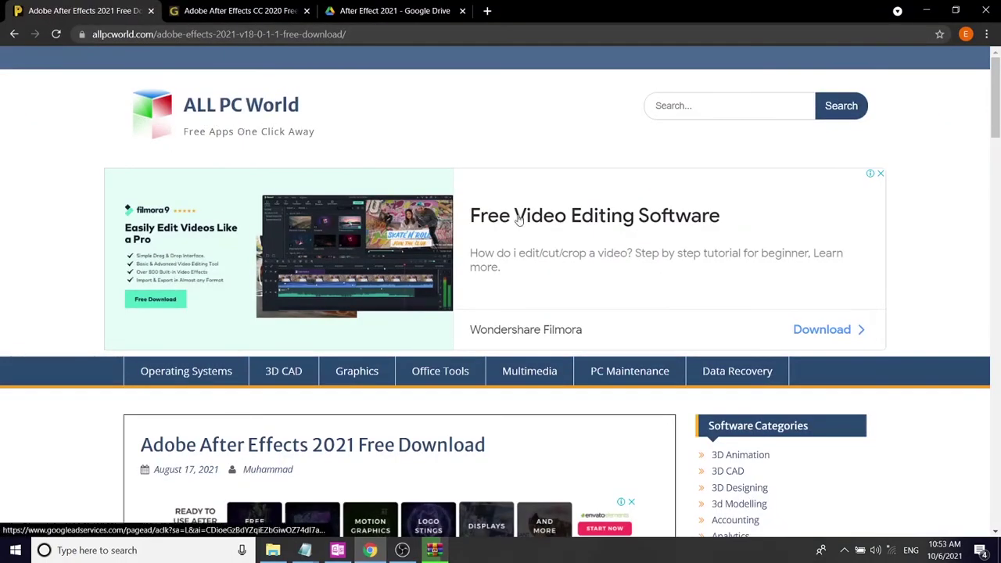
scroll(505, 206, down, 4)
scroll(509, 246, up, 3)
scroll(505, 311, up, 1)
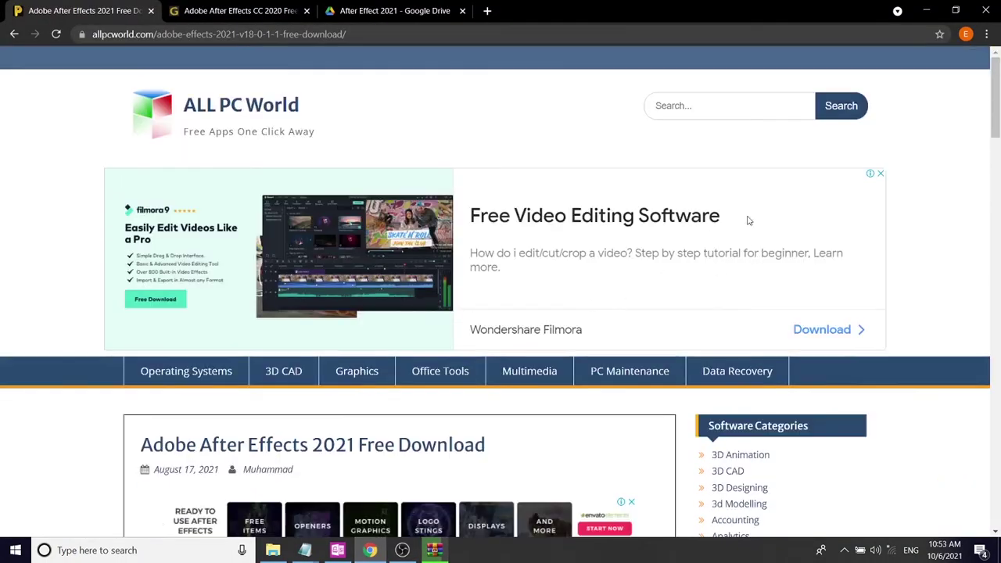
scroll(605, 264, down, 15)
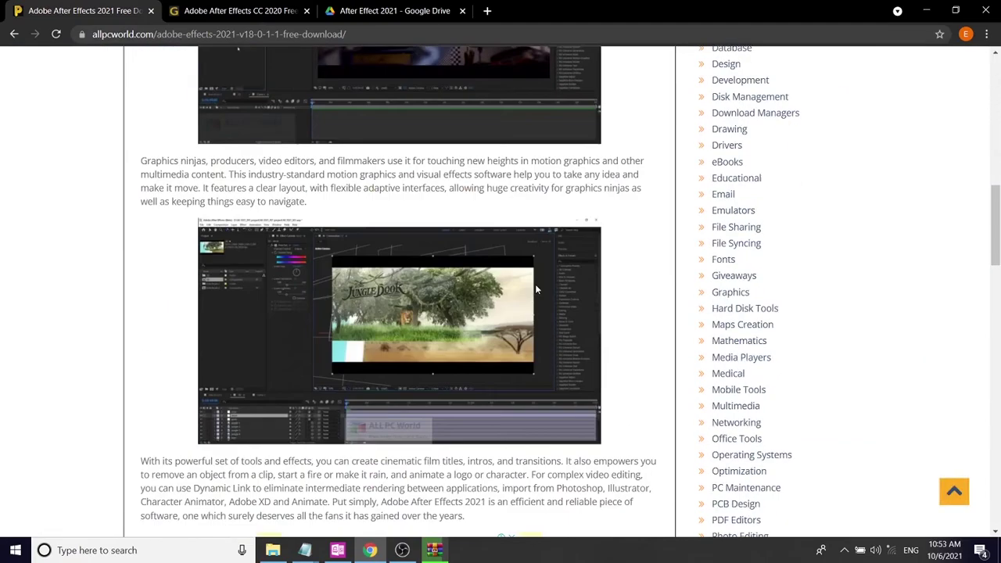
scroll(537, 289, up, 15)
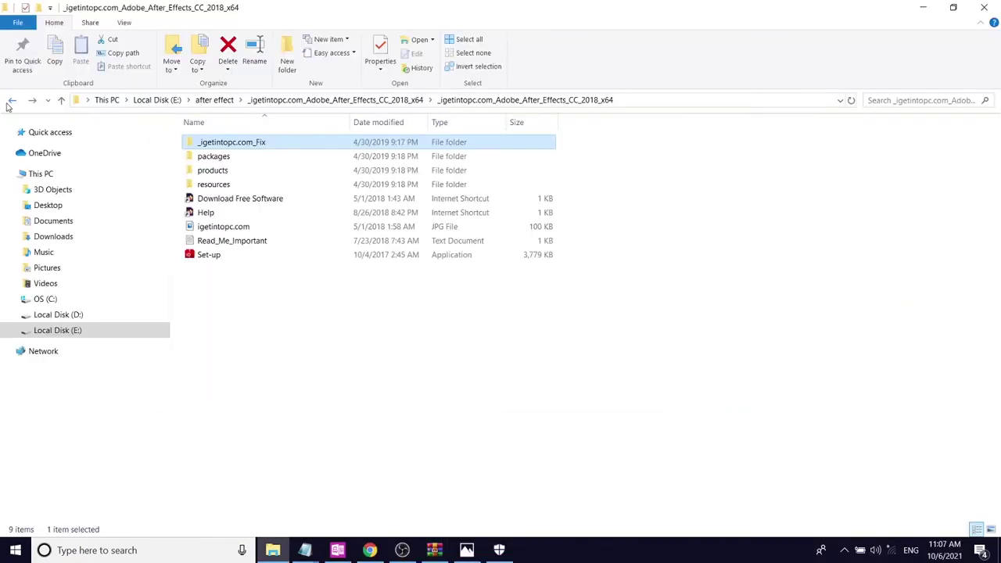
- Open the inner extracted After Effects CC 2018 folder and look into AMT Emulator 0.9.2 inside the _igetintopc.com_Fix folder
click(11, 101)
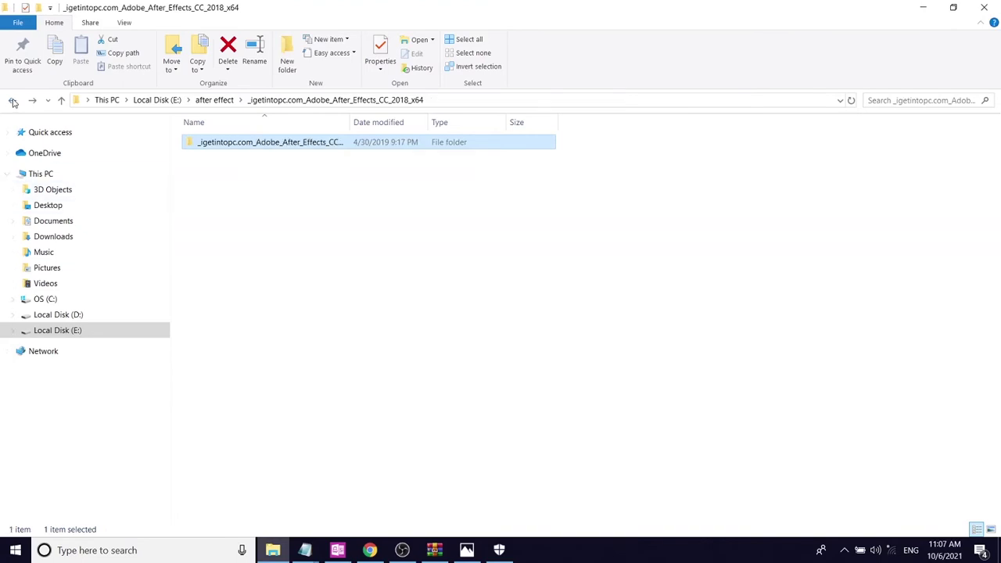
double_click(313, 147)
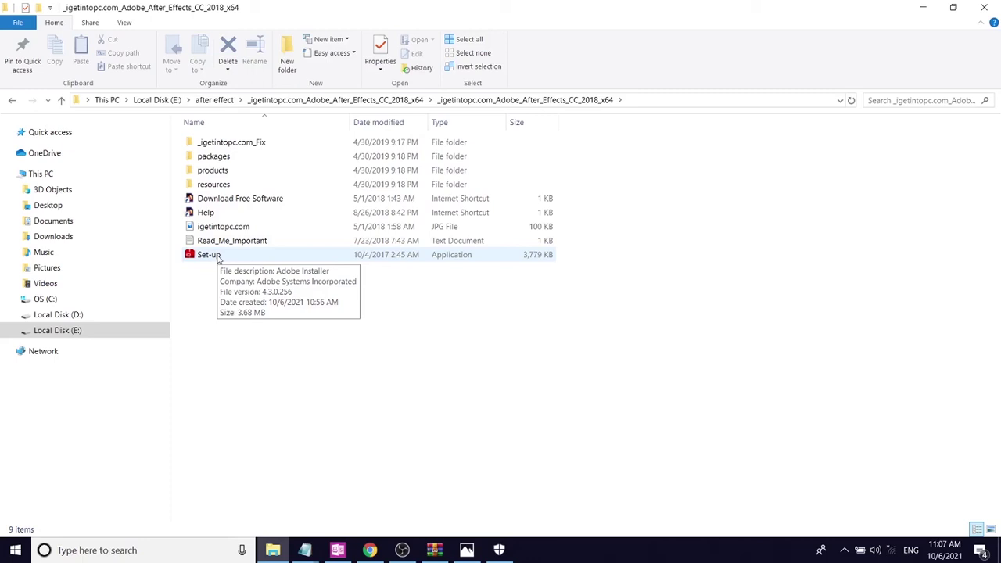
double_click(238, 144)
double_click(239, 143)
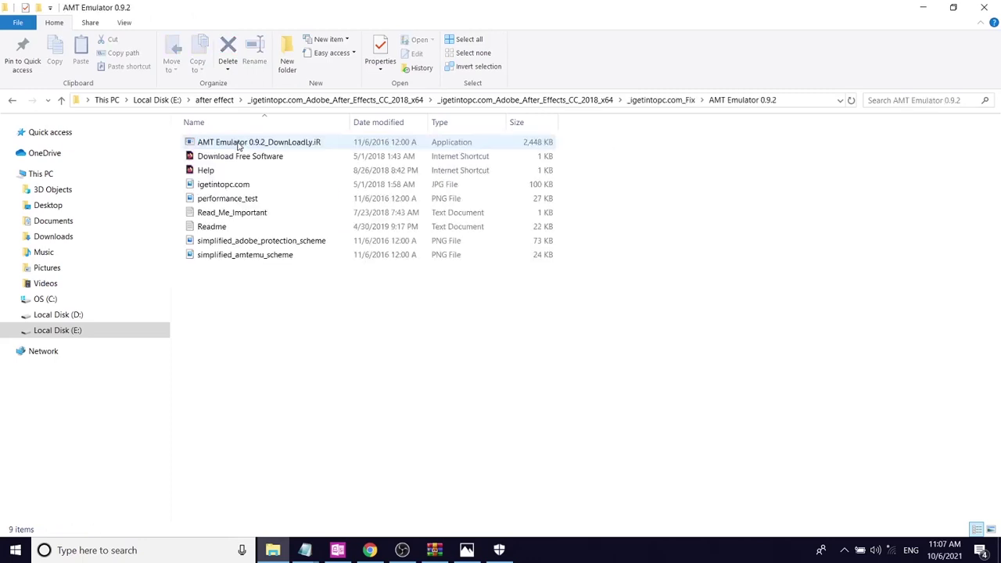
- Check the Anticloud r4 folder, then run Universal Patcher 2.0 from the Universal Patcher Patch 2.0 folder
click(12, 100)
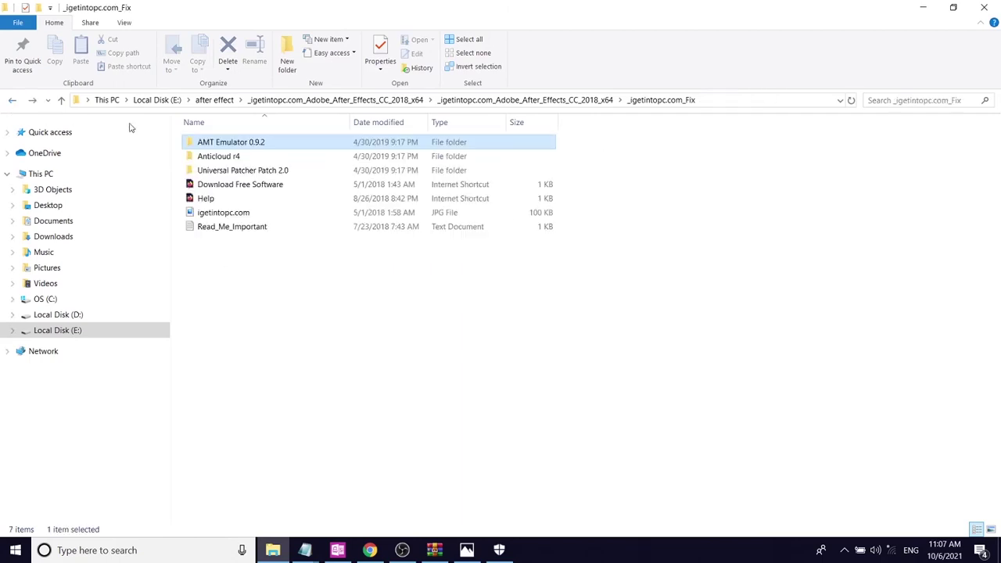
double_click(235, 157)
click(12, 102)
double_click(264, 172)
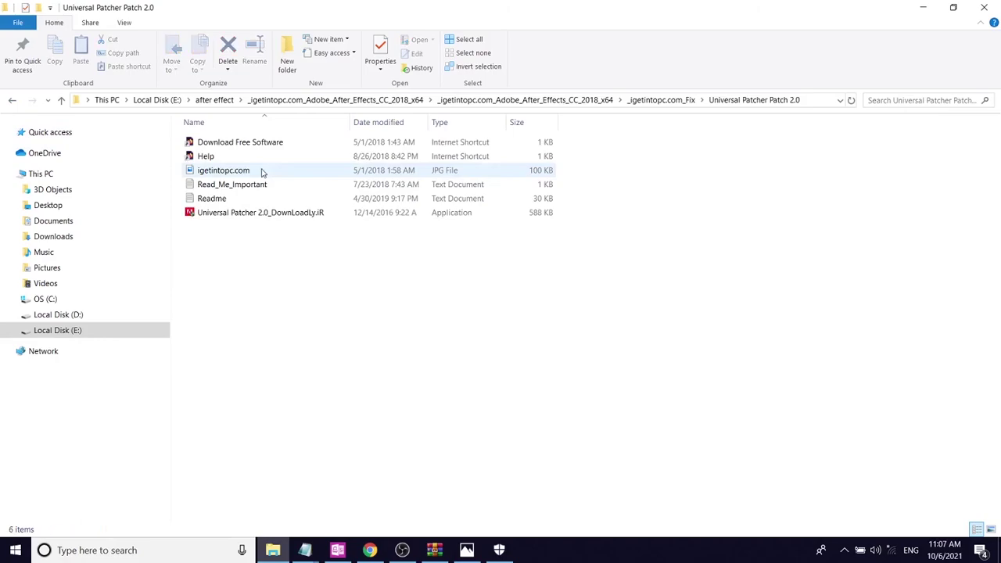
double_click(239, 217)
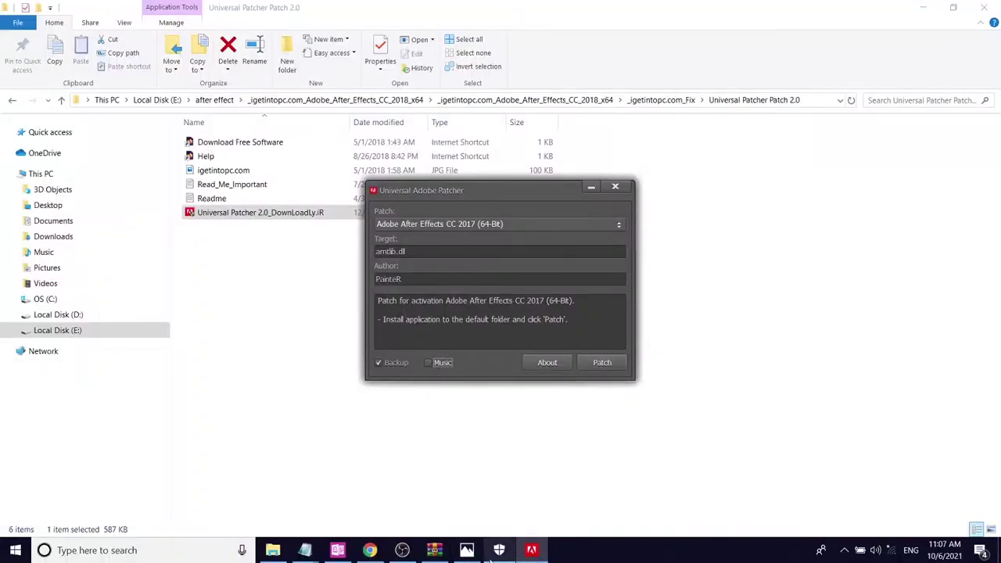
- Check the Real-time protection setting under Virus & threat protection in Windows Defender Security Center, and minimize its window
mouse_move(526, 553)
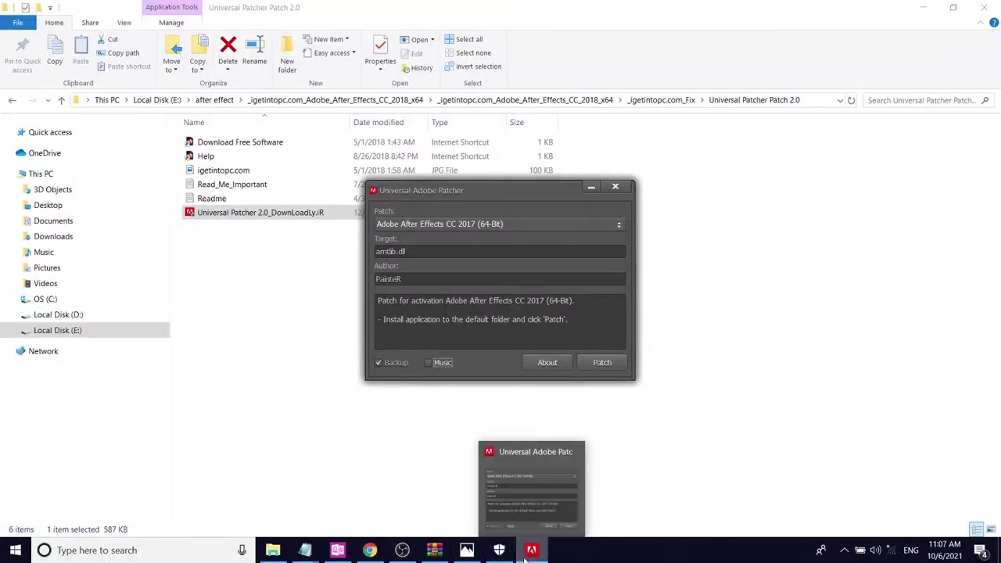
click(499, 550)
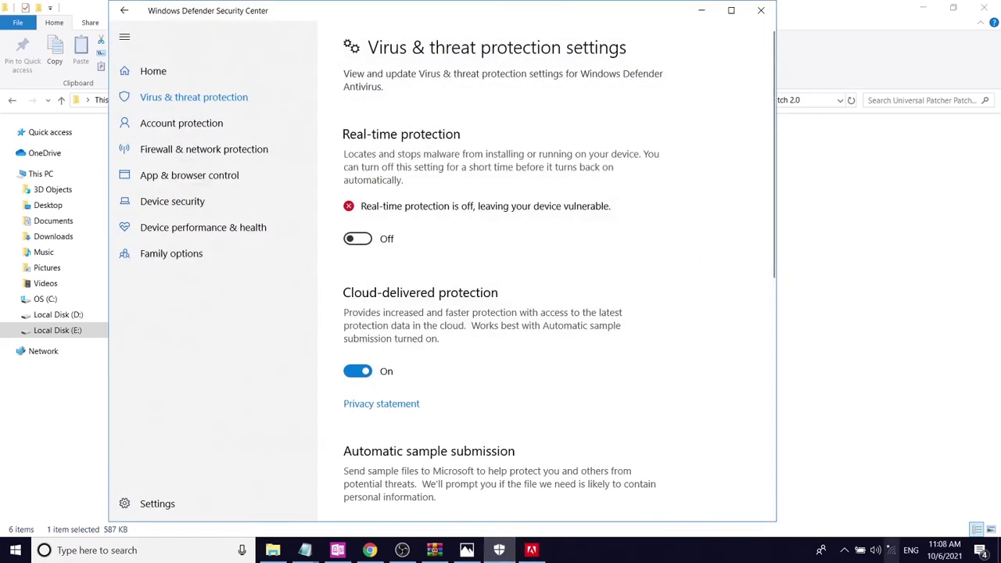
click(845, 550)
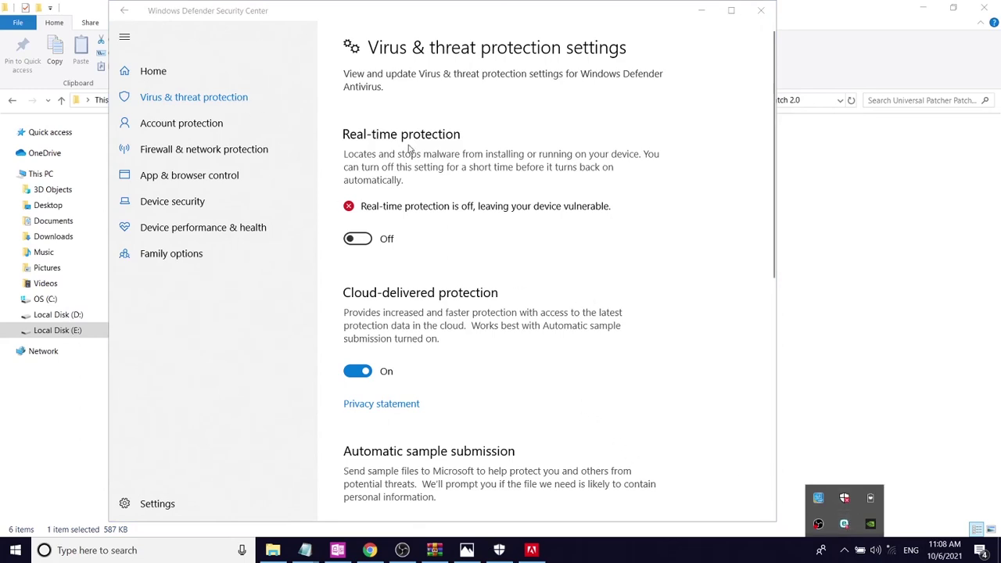
click(226, 100)
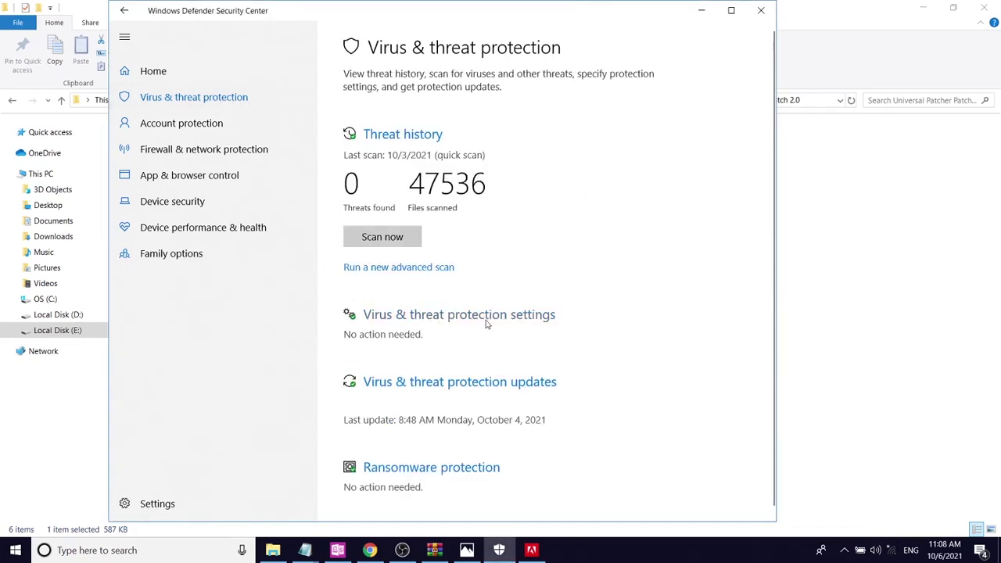
click(486, 316)
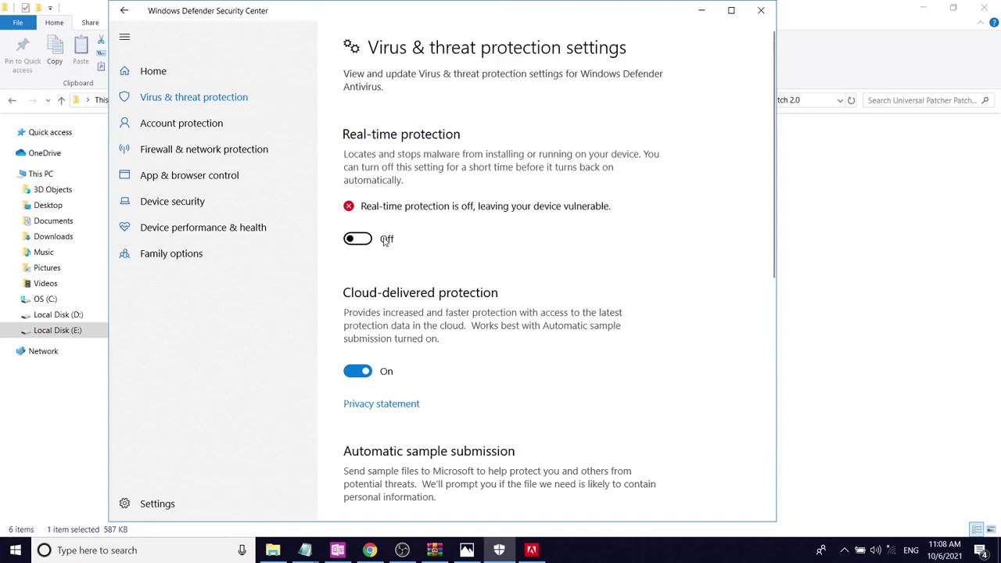
click(702, 10)
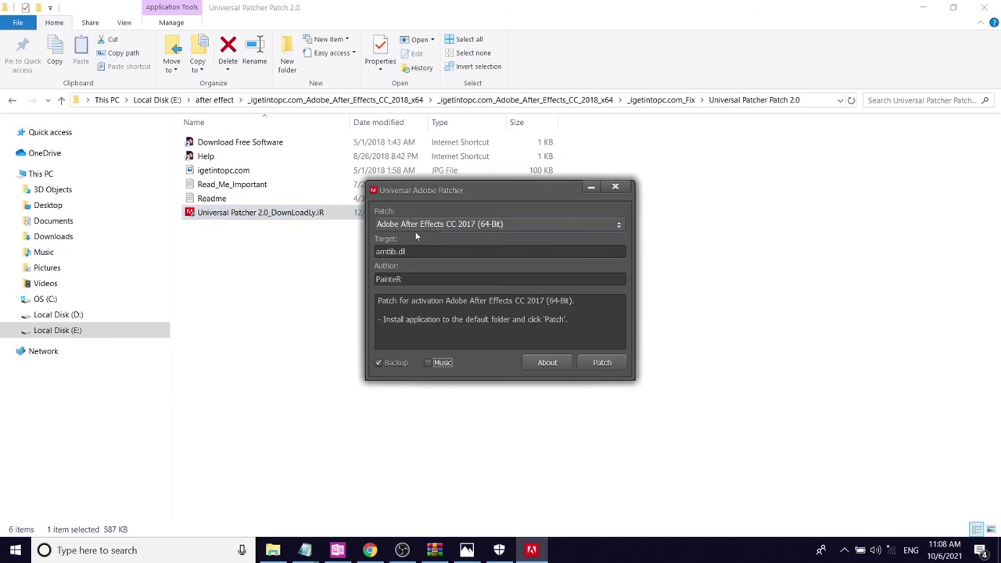
- Try to run the Adobe After Effects CC 2017 (64-Bit) patch, agree to search for the target file, and dismiss the file browser
click(591, 365)
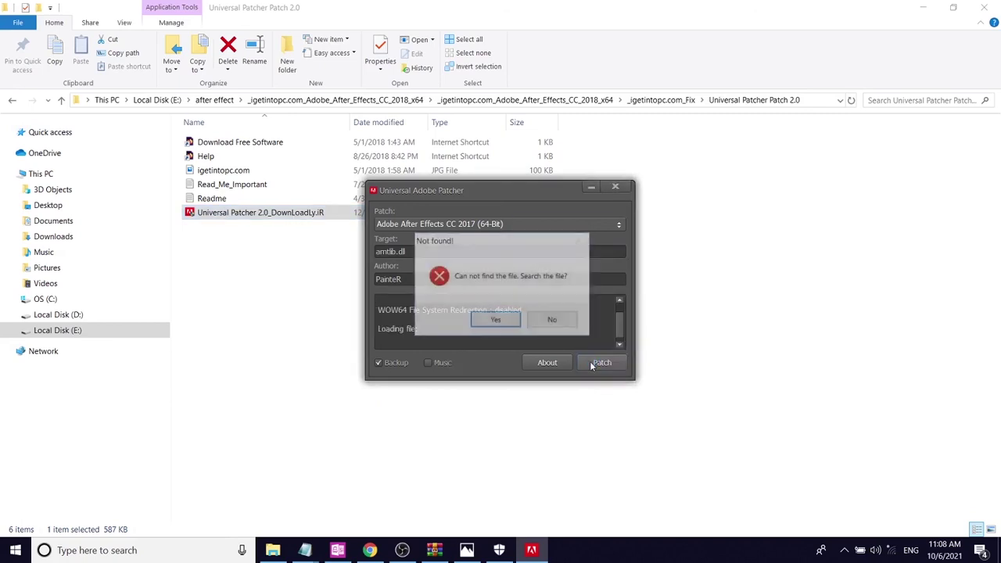
click(495, 322)
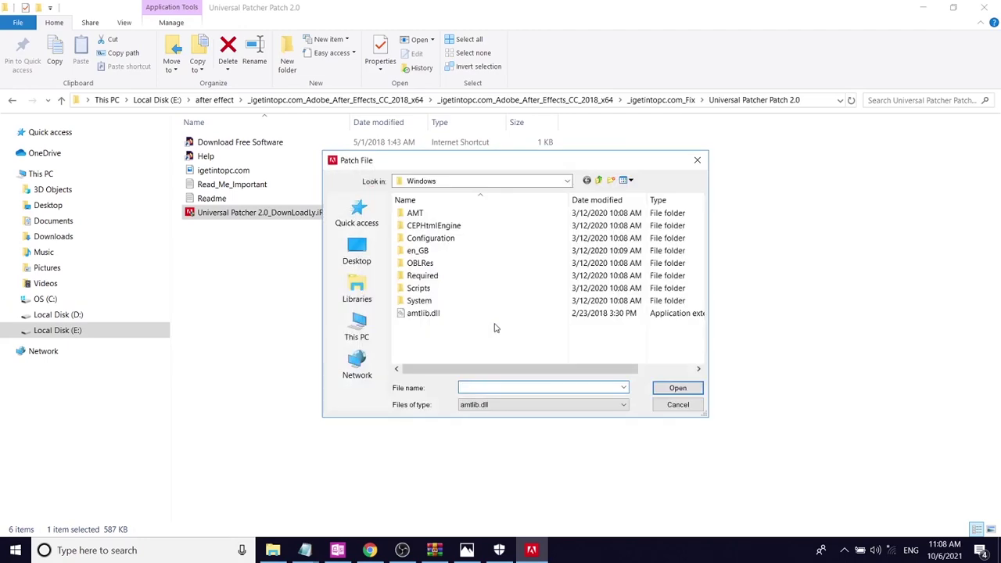
click(697, 159)
- Recheck the Real-time protection setting in Windows Defender Security Center and minimize its window
click(845, 551)
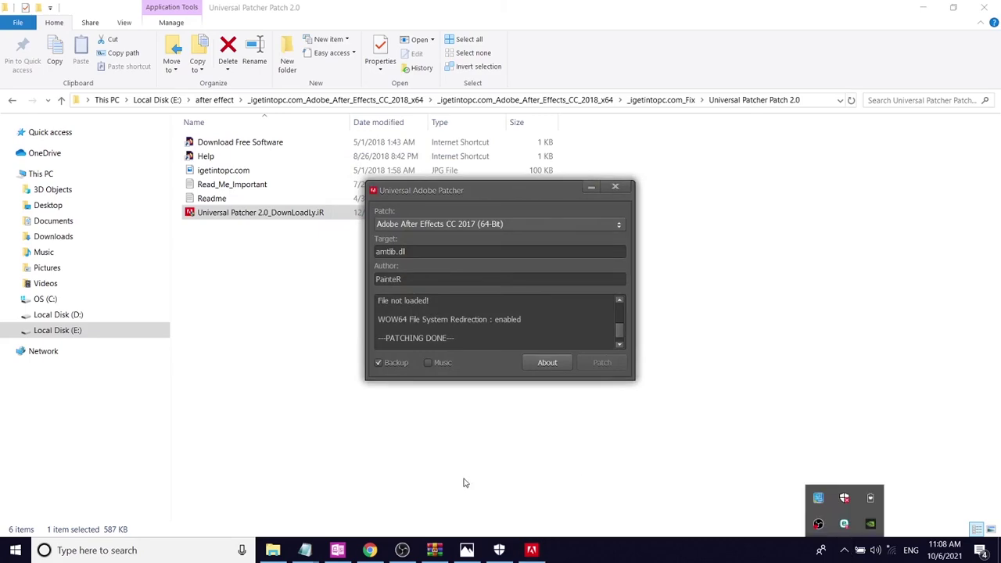
click(499, 550)
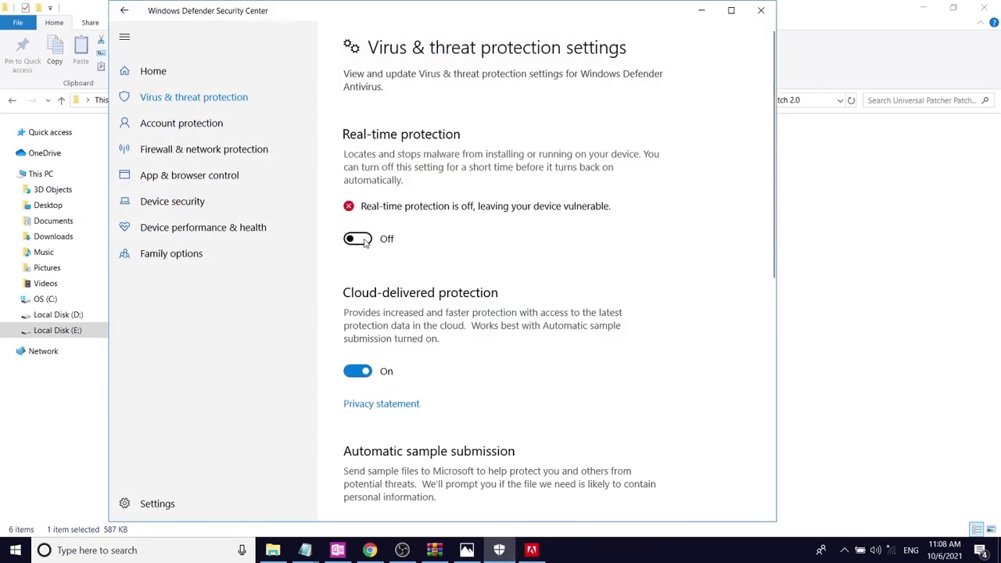
click(702, 10)
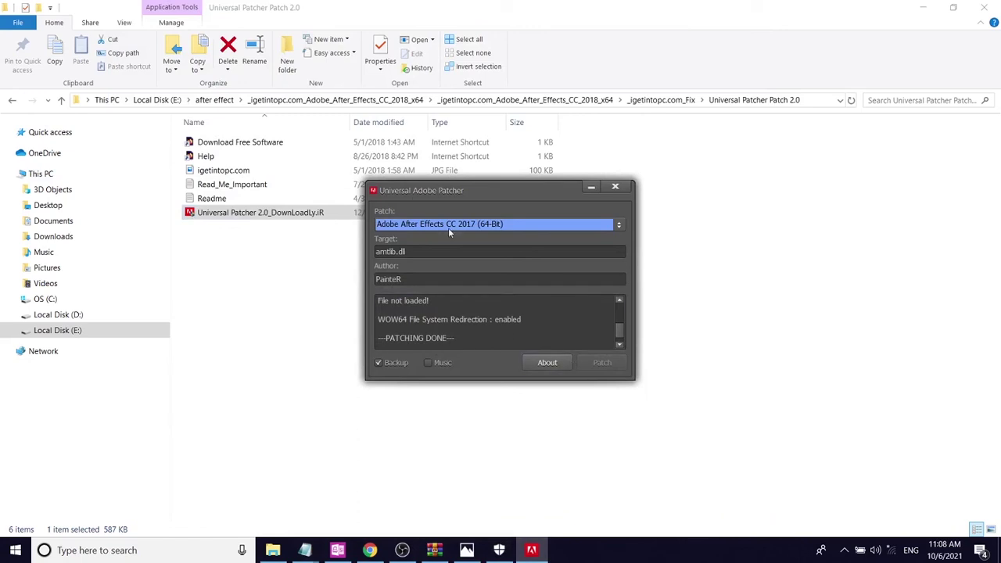
- Choose the patch option for another product with the amtlib file (64-Bit), start patching, and agree to search for the file
click(449, 228)
drag(620, 246, 530, 352)
click(529, 345)
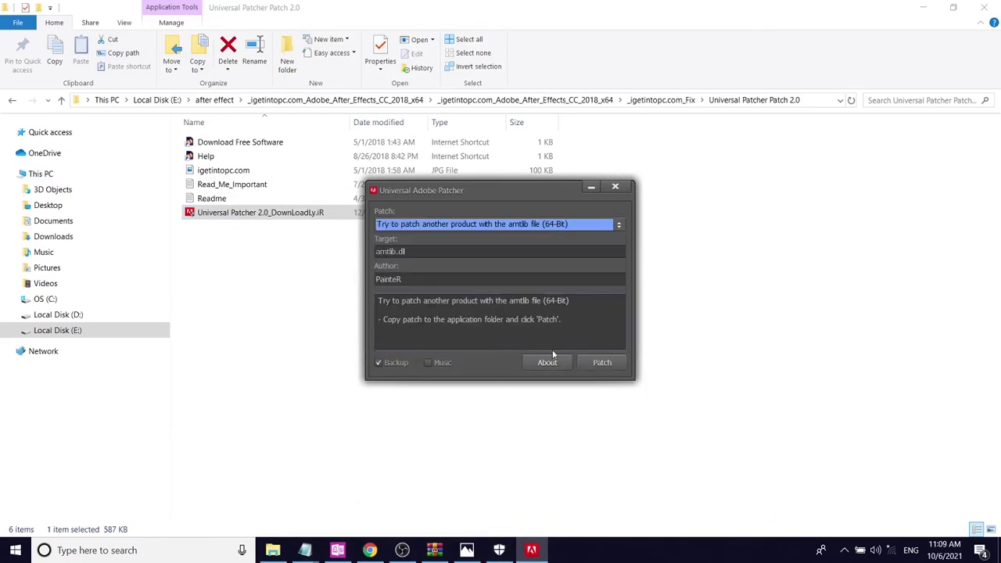
click(602, 363)
click(496, 322)
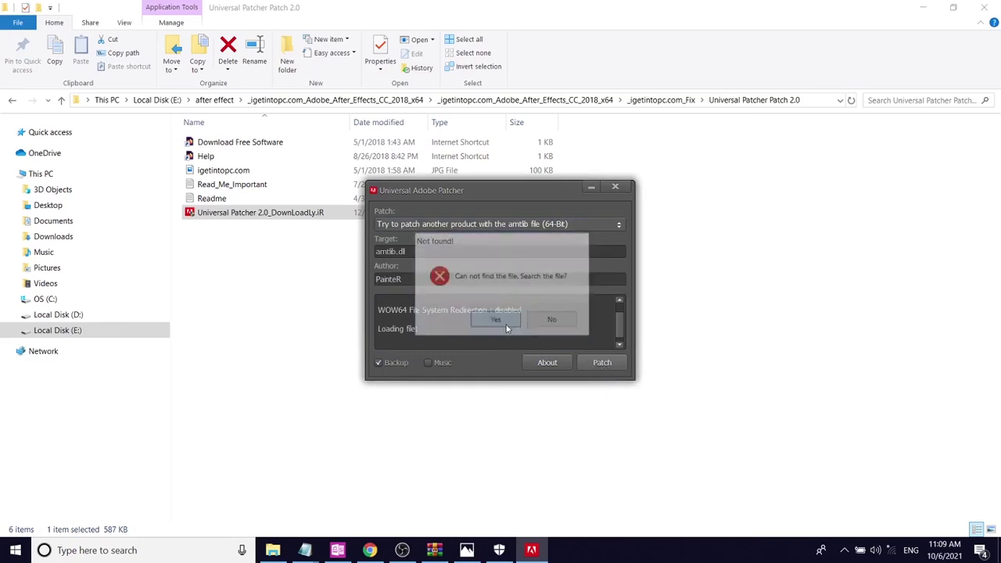
- Locate amtlib.dll in the Support Files folder of Adobe After Effects CC 2018 under Program Files, cancel the selection, and close the patcher
click(371, 258)
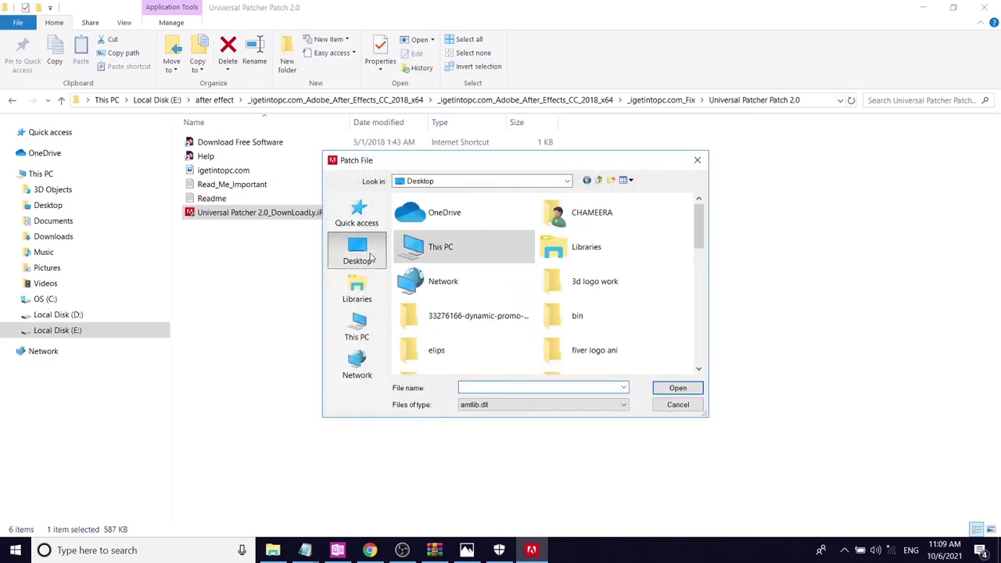
click(568, 181)
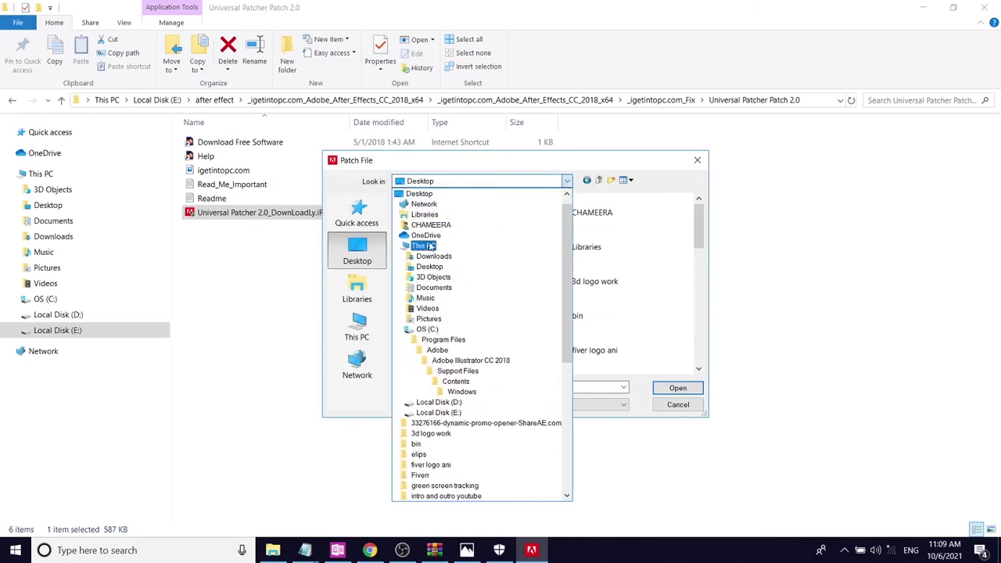
click(442, 341)
double_click(429, 212)
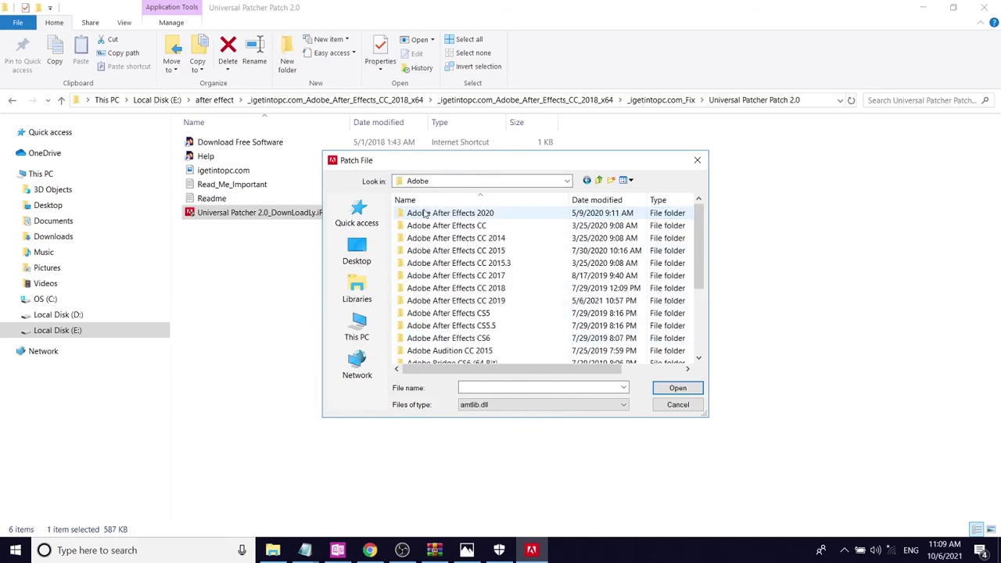
double_click(499, 288)
click(443, 219)
double_click(443, 219)
scroll(440, 344, down, 8)
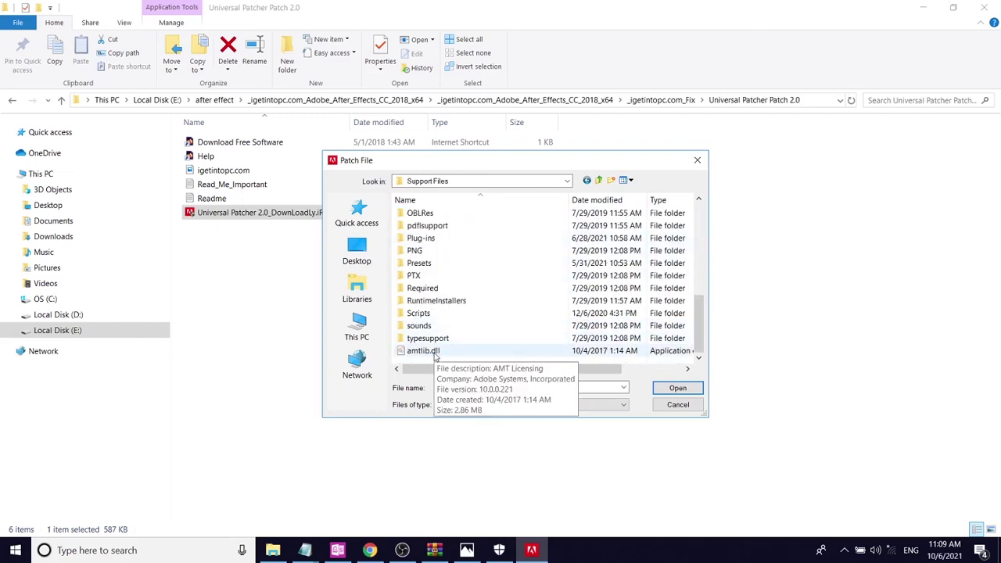
click(677, 405)
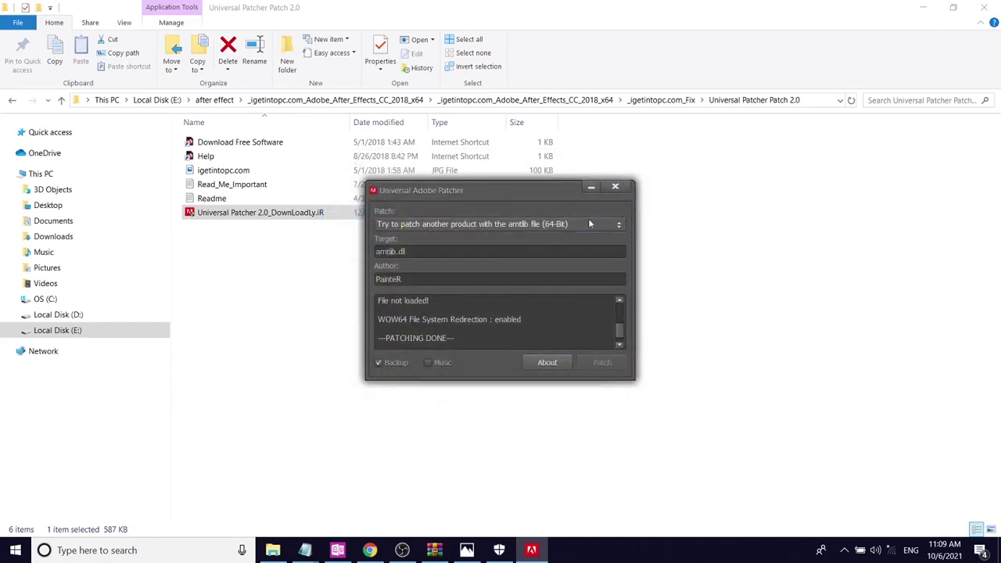
click(616, 188)
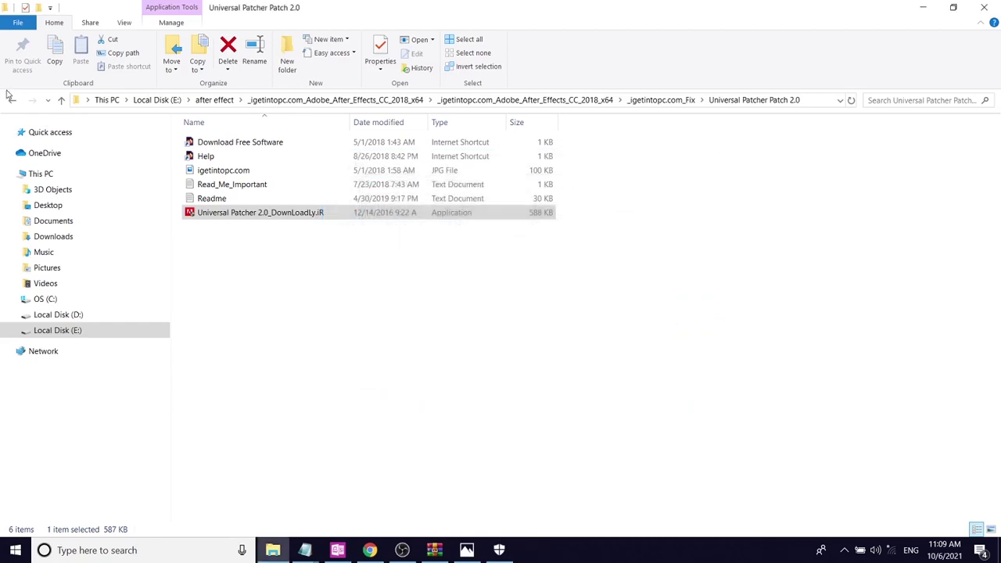
- Return to the _igetintopc.com_Fix folder and point out the AMT Emulator 0.9.2 and Anticloud r4 folders
click(11, 103)
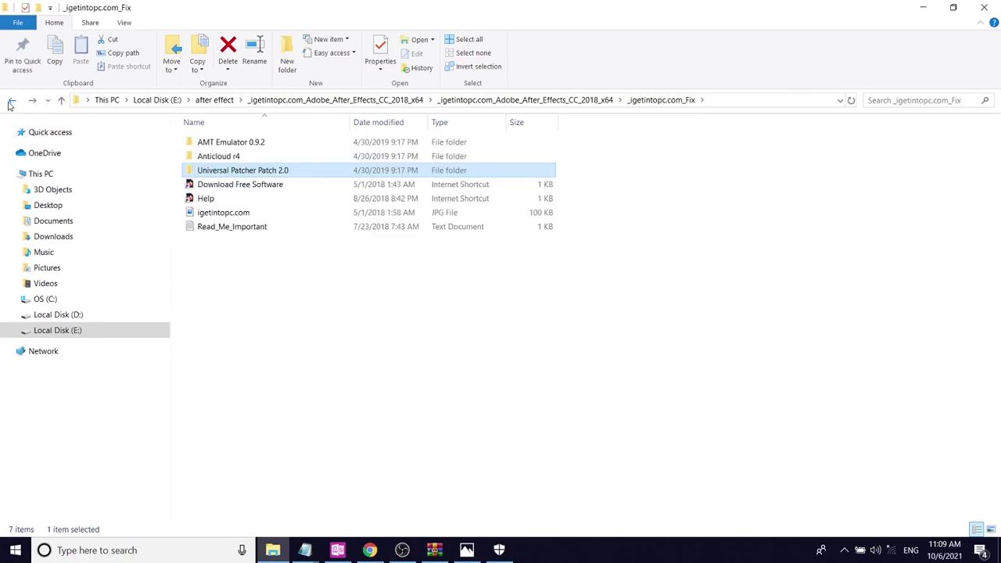
click(236, 148)
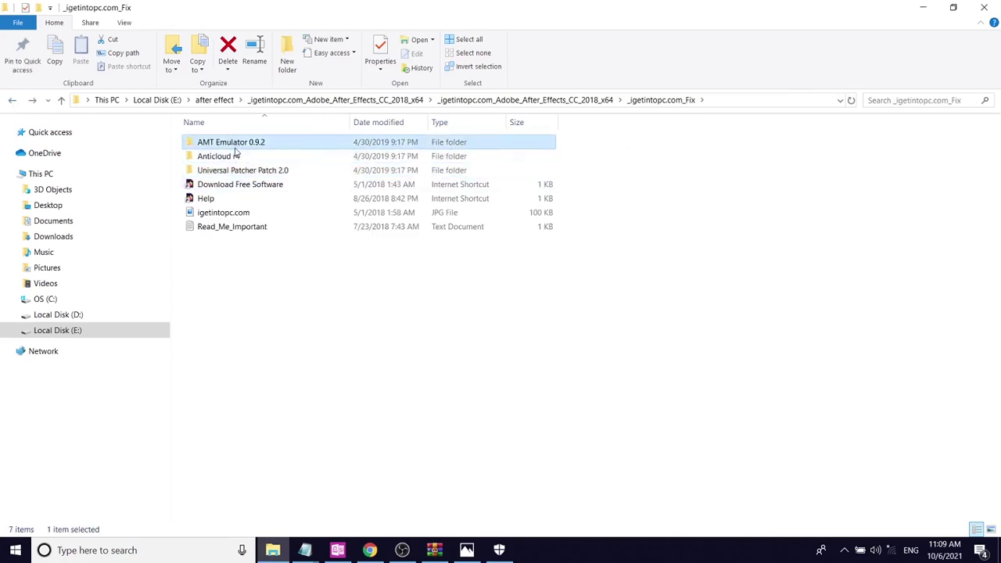
click(234, 157)
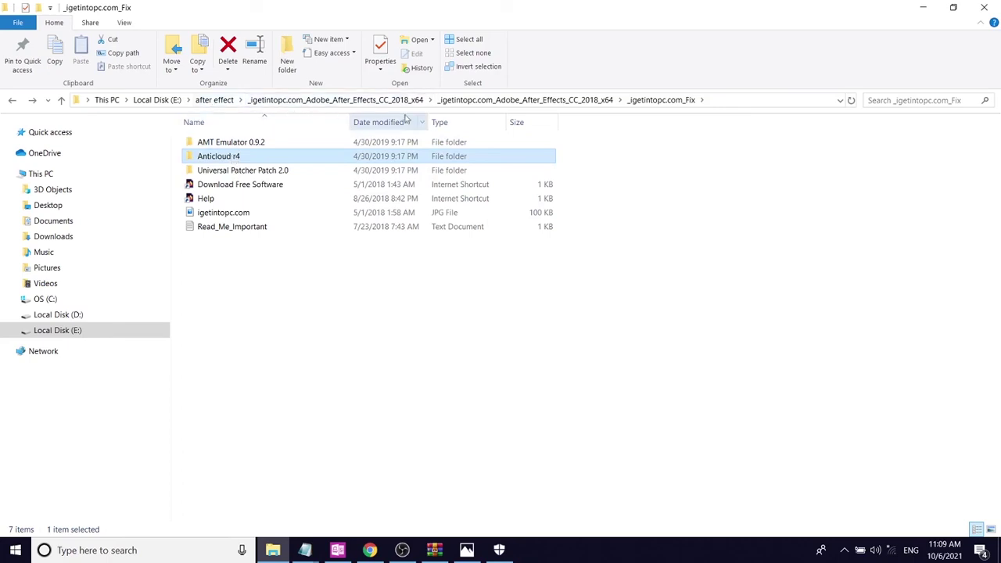
click(451, 104)
click(348, 108)
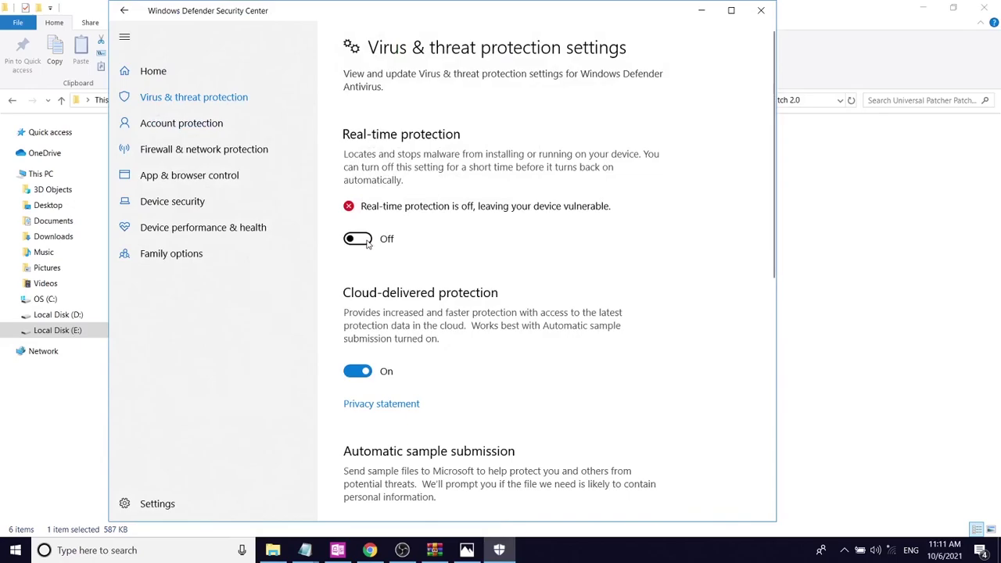
- Turn Real-time protection on and close Windows Defender Security Center
click(358, 238)
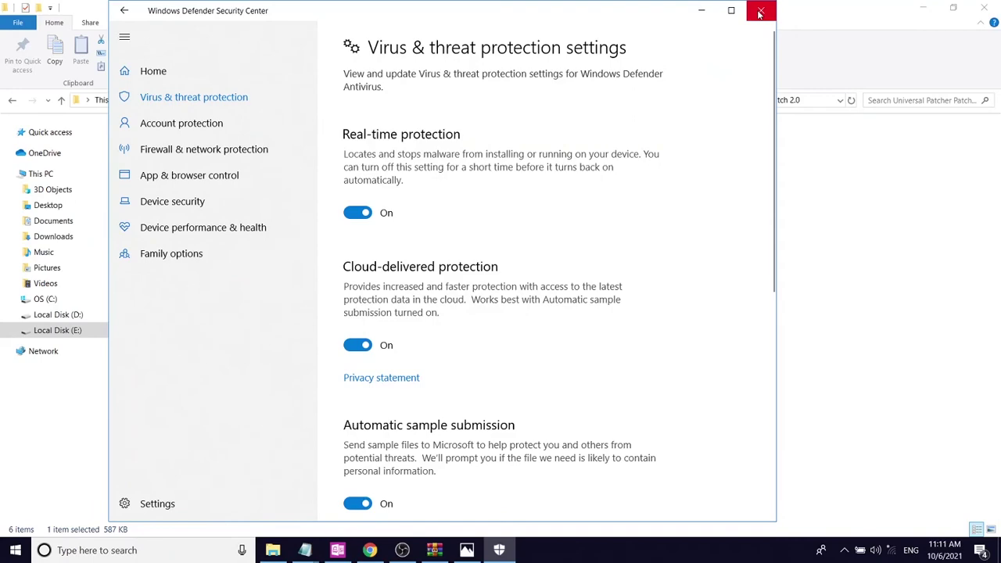
click(758, 8)
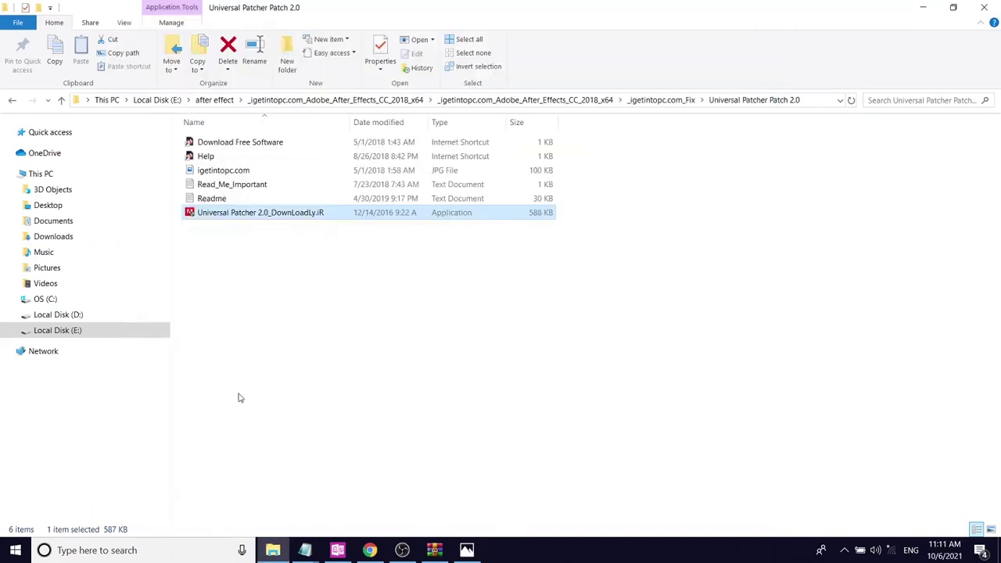
- Go back from the Universal Patcher Patch 2.0 folder to the after effect folder on Local Disk (E:)
click(18, 106)
click(18, 107)
click(18, 106)
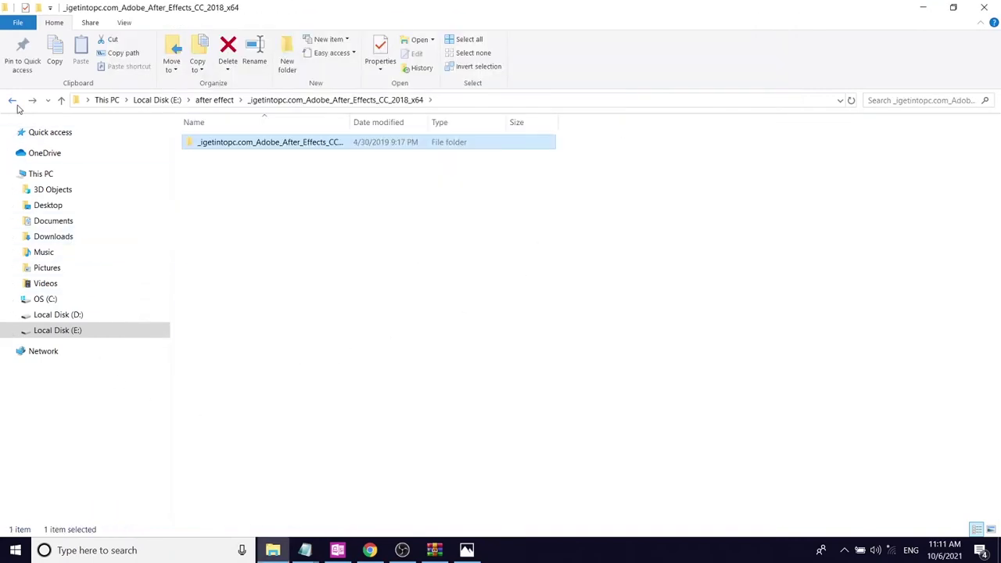
click(13, 101)
click(386, 307)
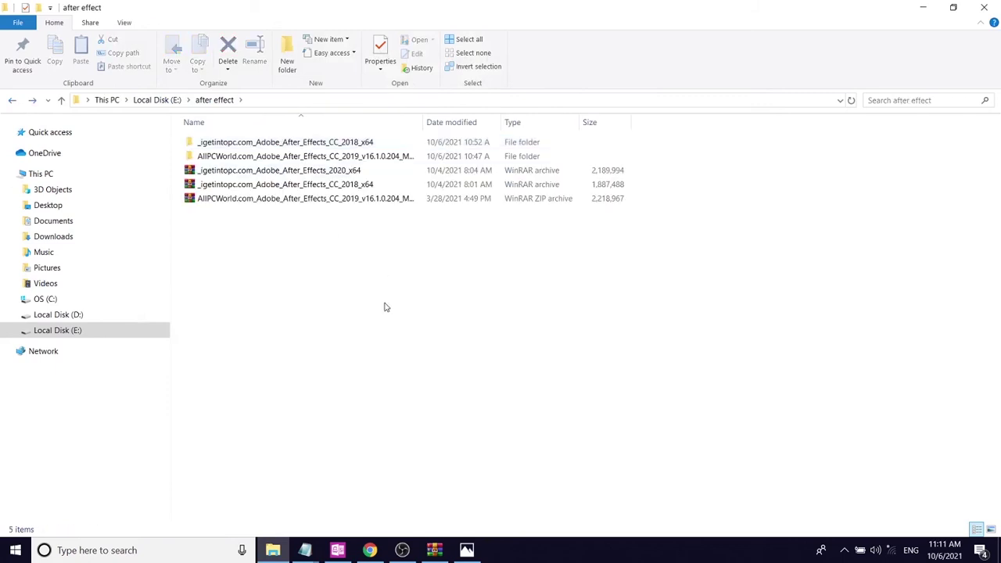